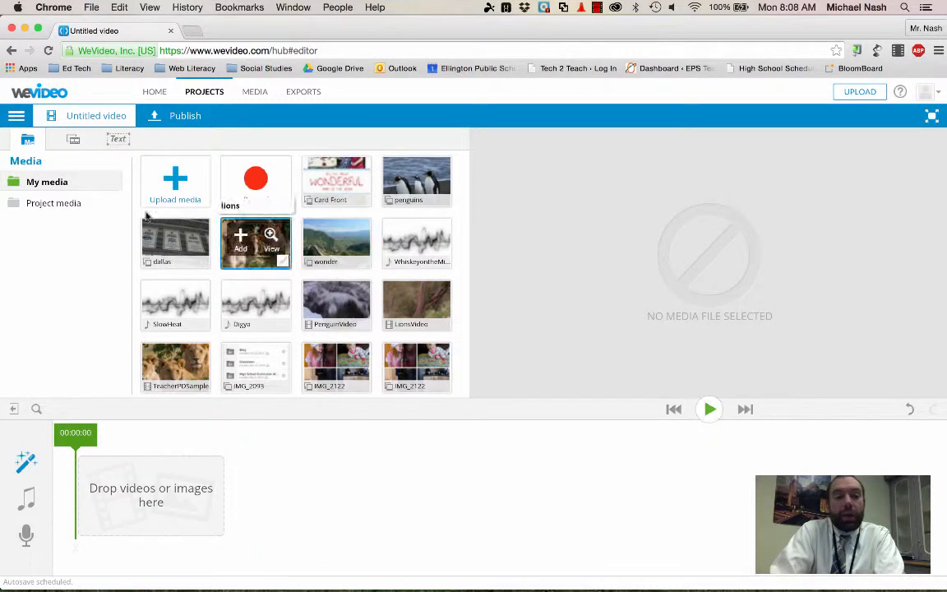
Step: Switch the untitled video project from storyboard to timeline mode
left_click(16, 117)
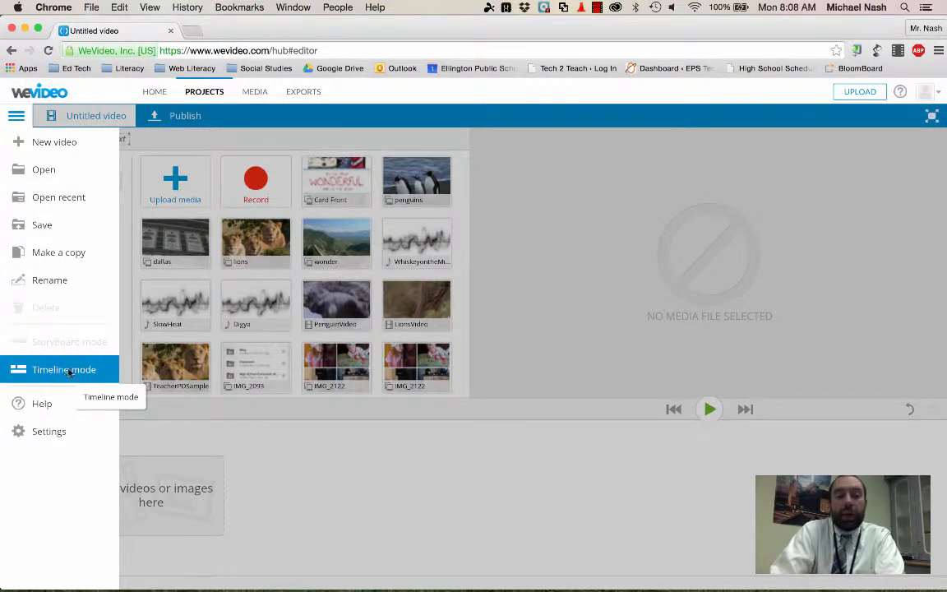
left_click(313, 478)
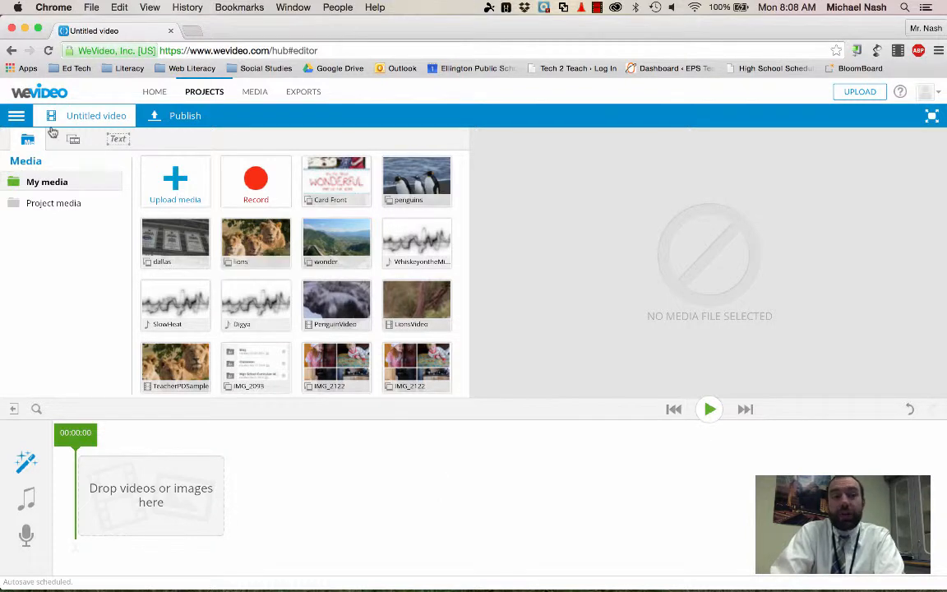
left_click(22, 119)
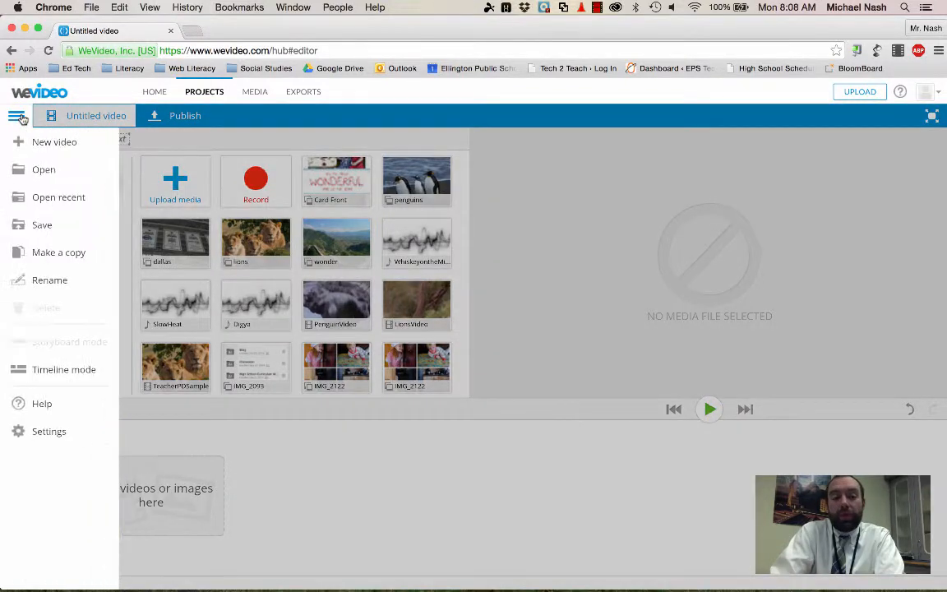
left_click(53, 378)
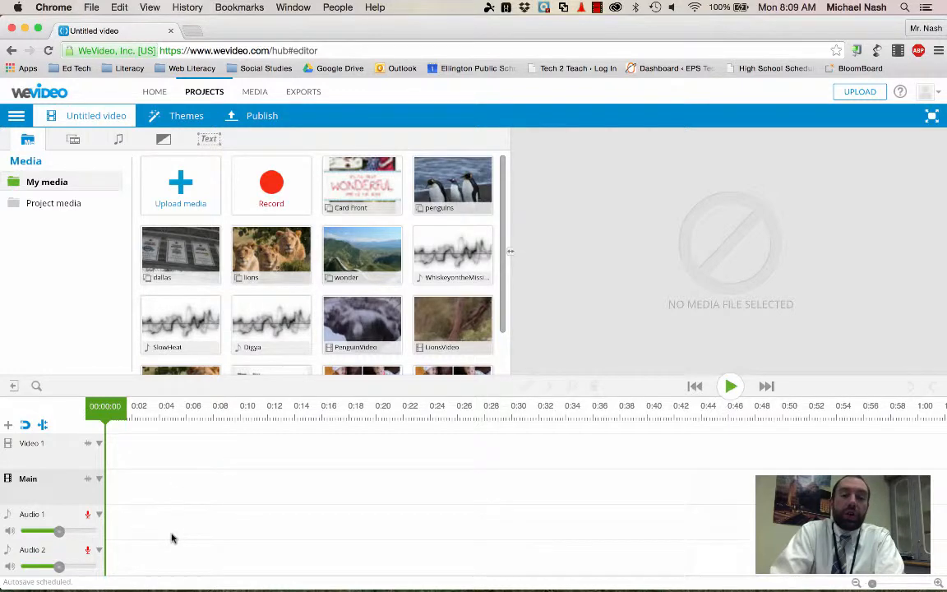
Step: Place the PenguinVideo clip at the start of the Main track
mouse_move(457, 200)
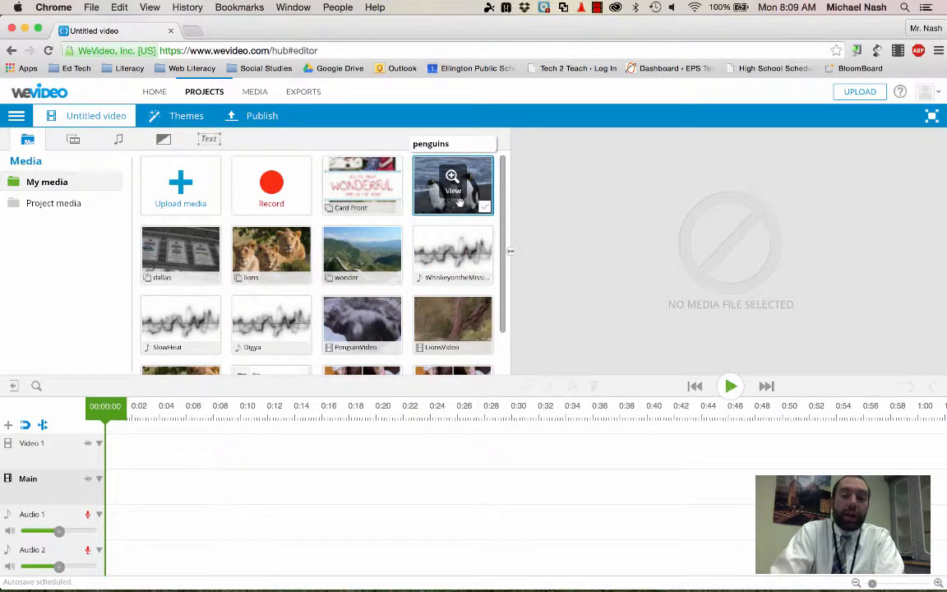
mouse_move(463, 257)
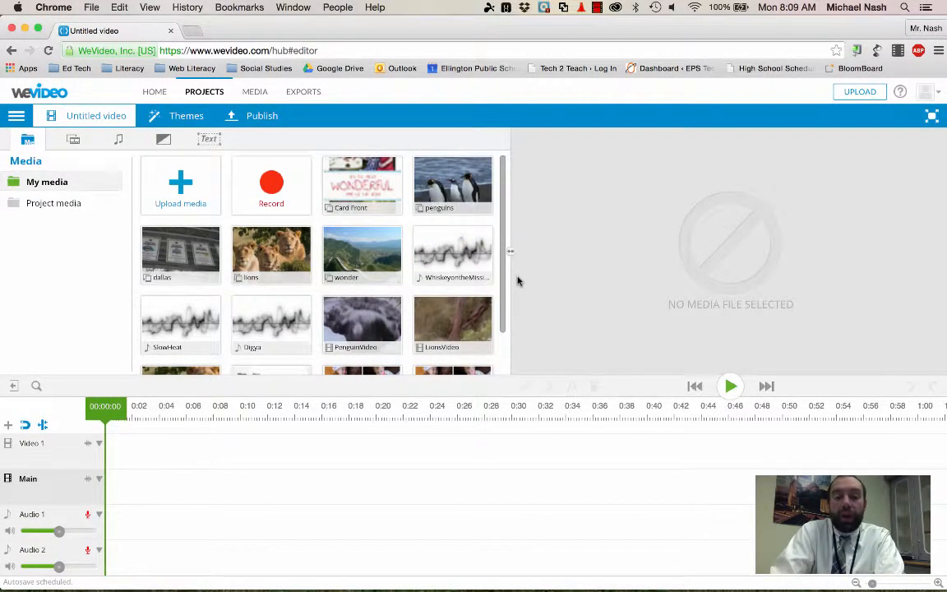
mouse_move(464, 278)
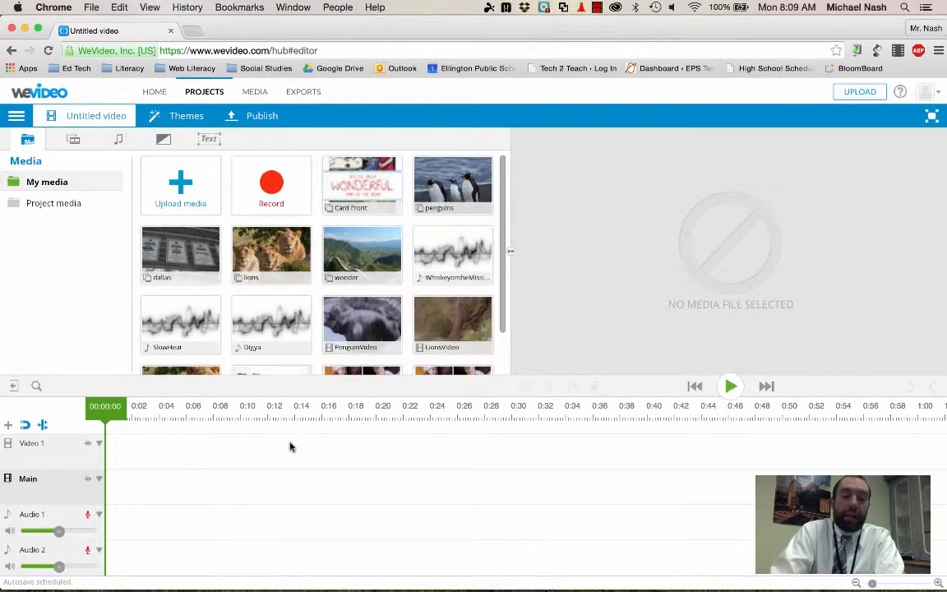
mouse_move(335, 328)
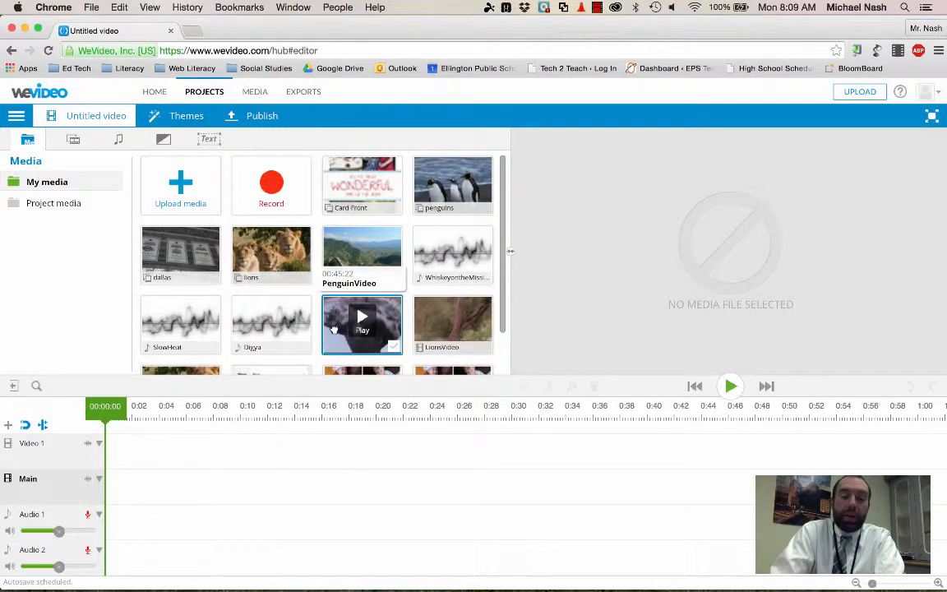
left_click_drag(334, 328, 135, 496)
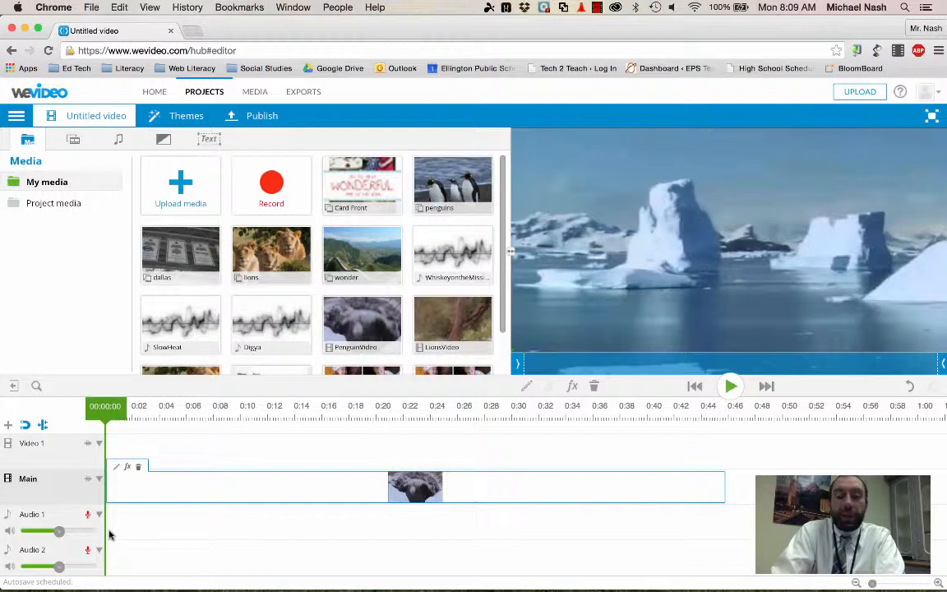
Step: Preview the opening seconds of the PenguinVideo clip and trim its ending to 00:10:00
key("space")
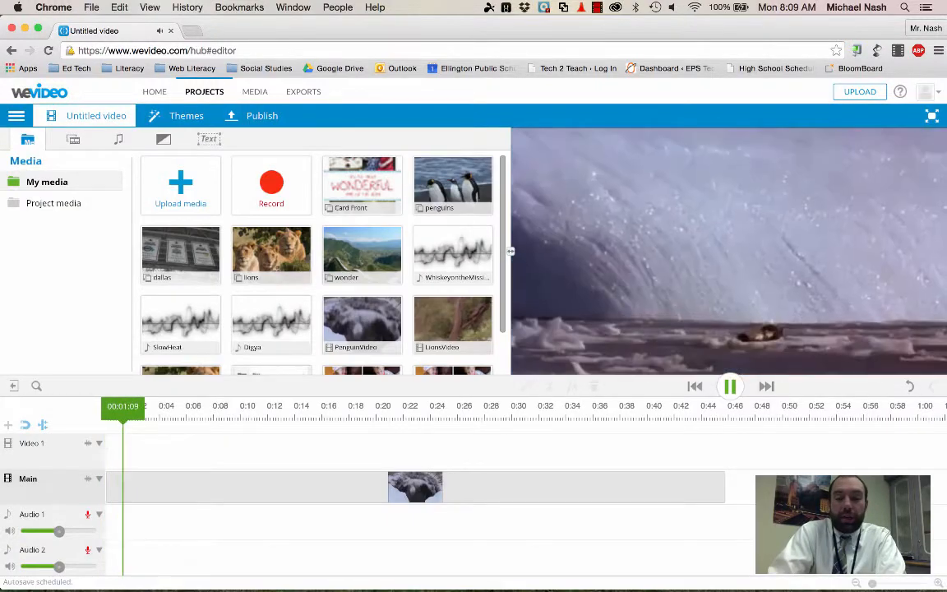
key("XF86AudioRaiseVolume")
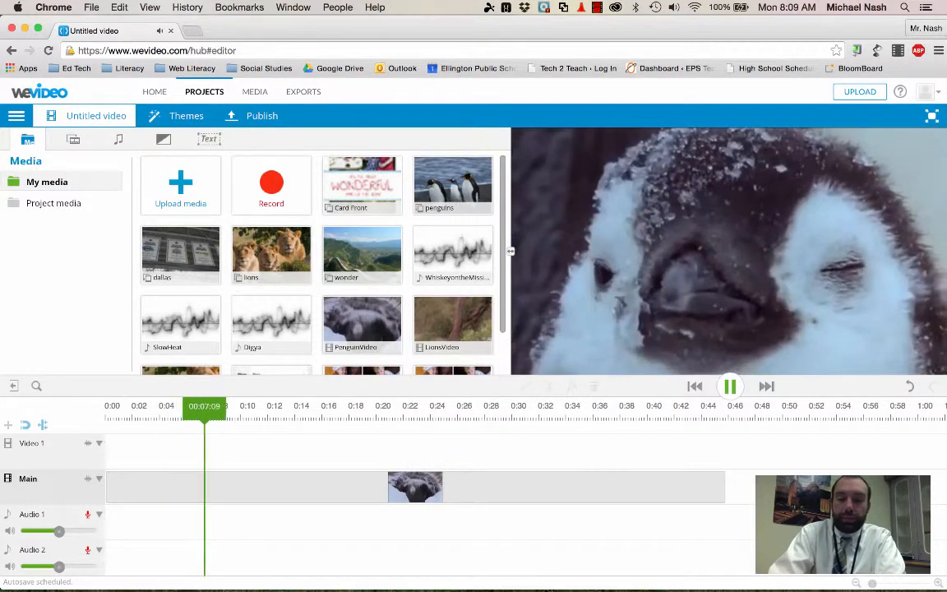
key("space")
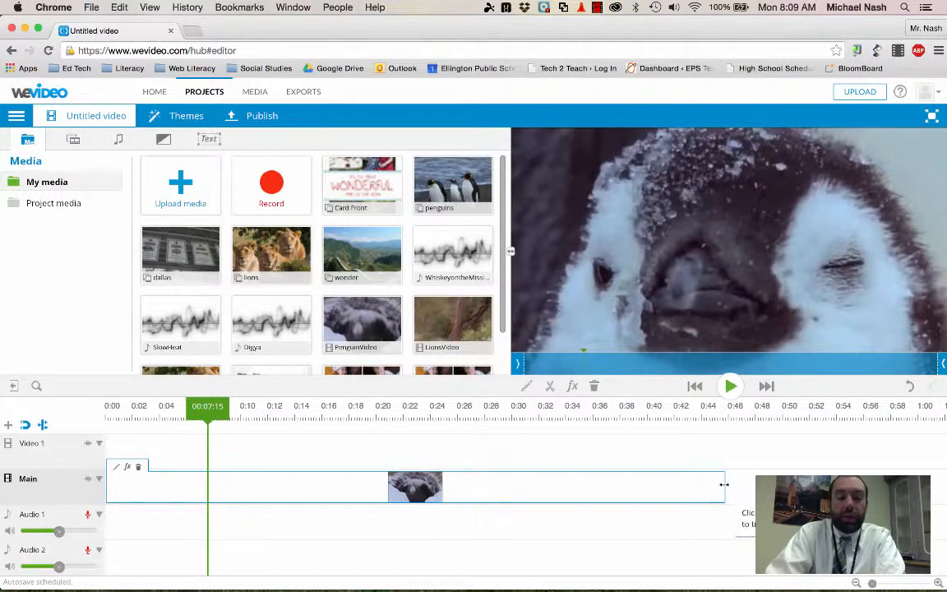
left_click_drag(724, 484, 239, 482)
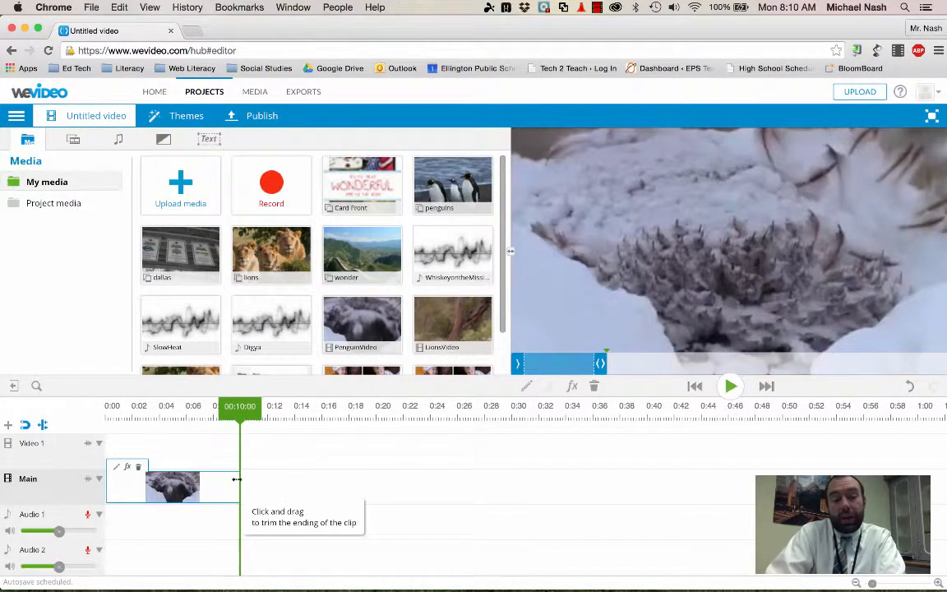
Step: Split the PenguinVideo clip at 00:07:01 and trim the beginning of the second piece, leaving a piece about one second long
left_click(234, 411)
left_click_drag(234, 411, 200, 412)
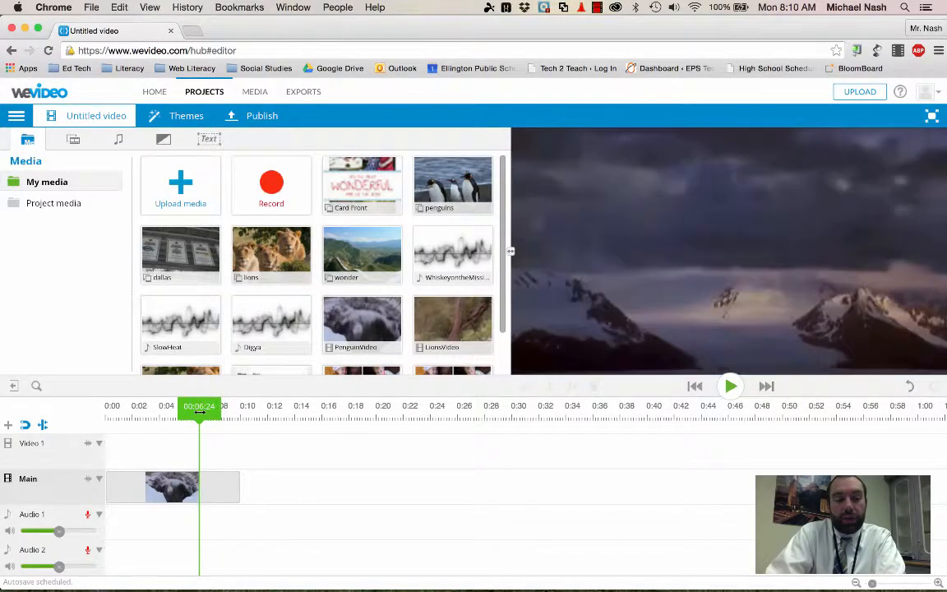
left_click(175, 487)
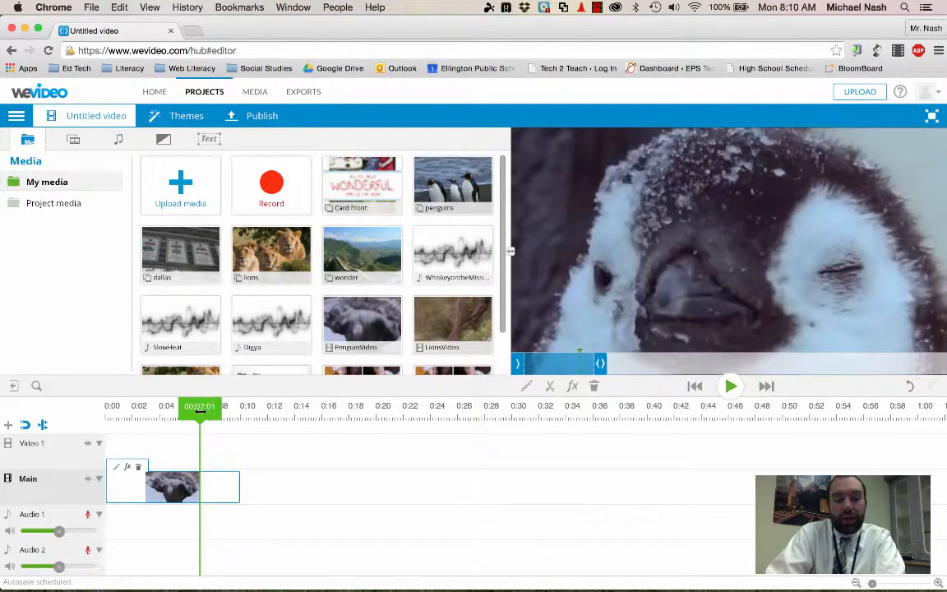
left_click(553, 387)
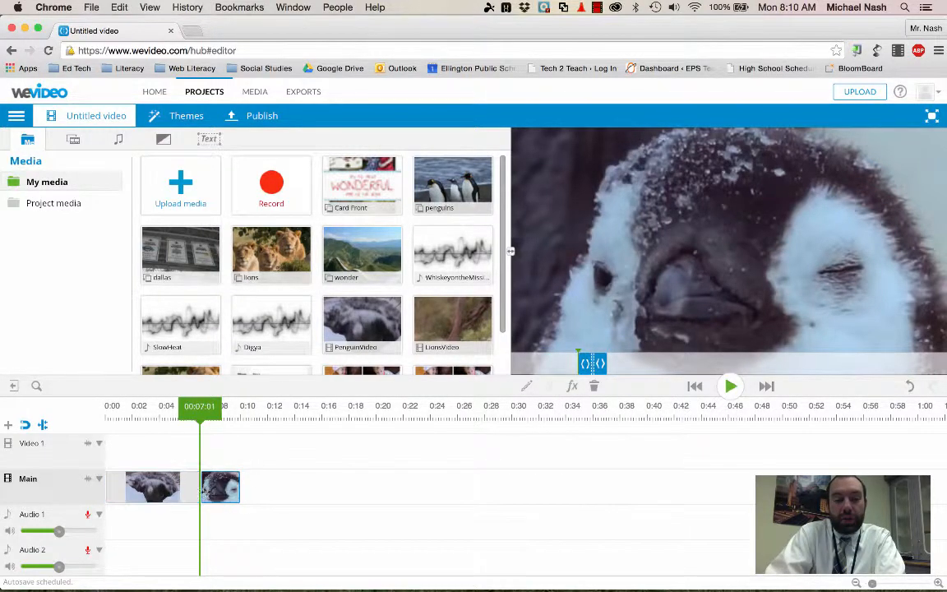
left_click_drag(203, 489, 219, 488)
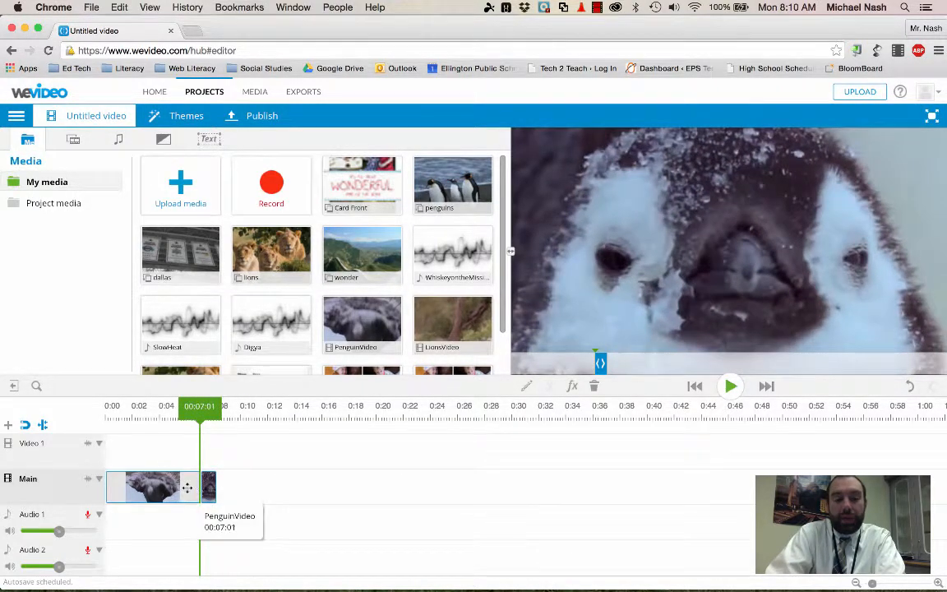
Step: Add LionsVideo directly after the penguin clips on the Main track, preview the transition, and trim its ending to 00:15:00
left_click(187, 487)
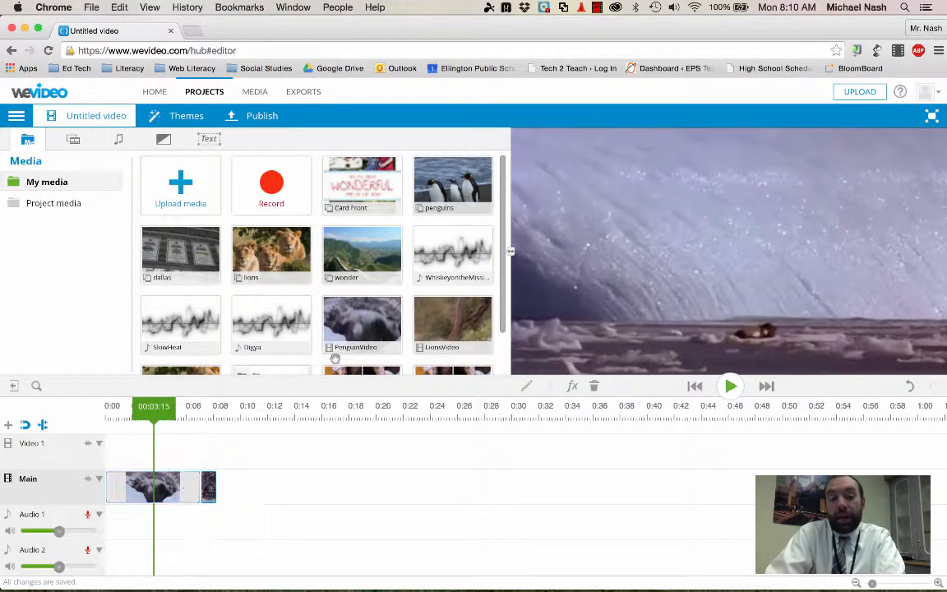
left_click_drag(445, 351, 383, 471)
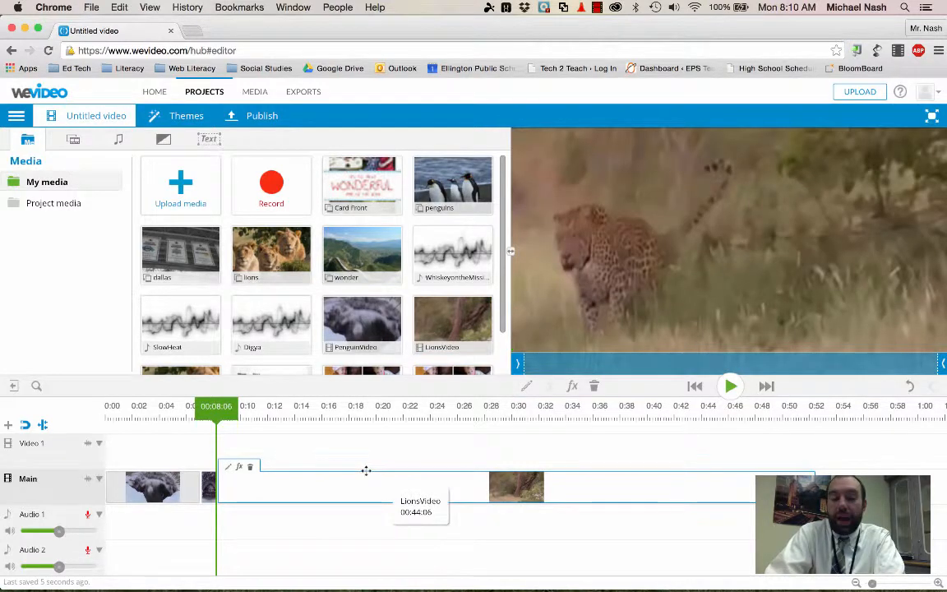
left_click(173, 415)
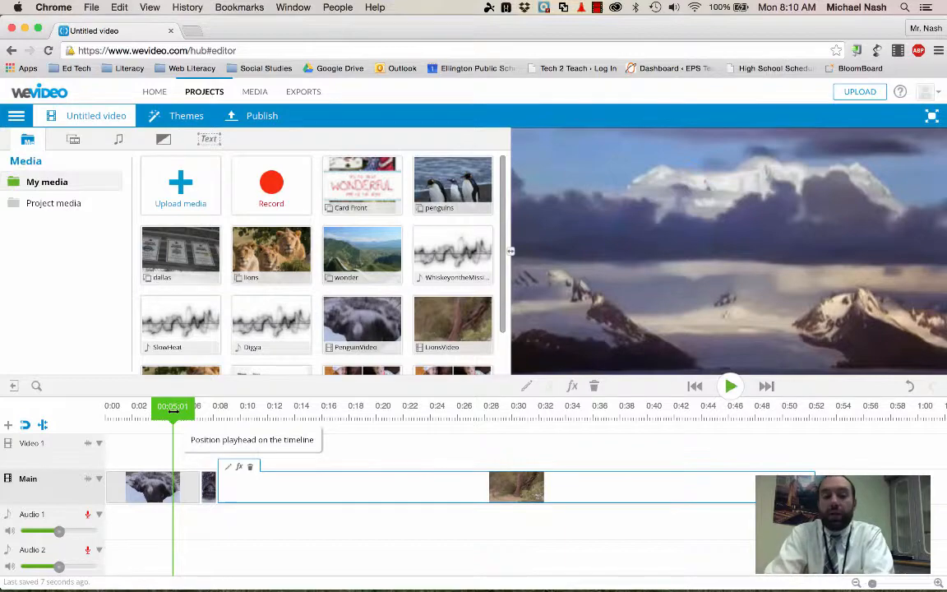
key("space")
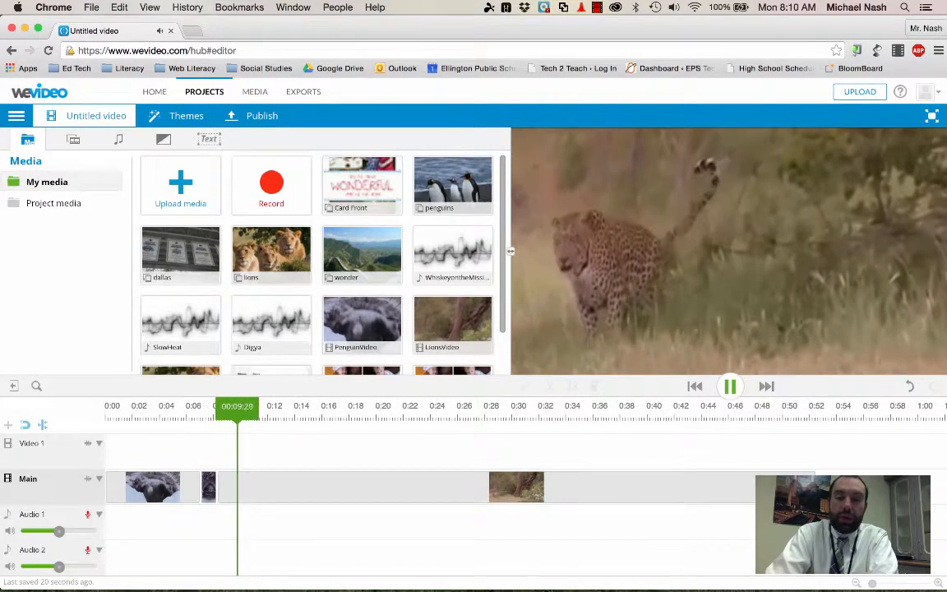
key("space")
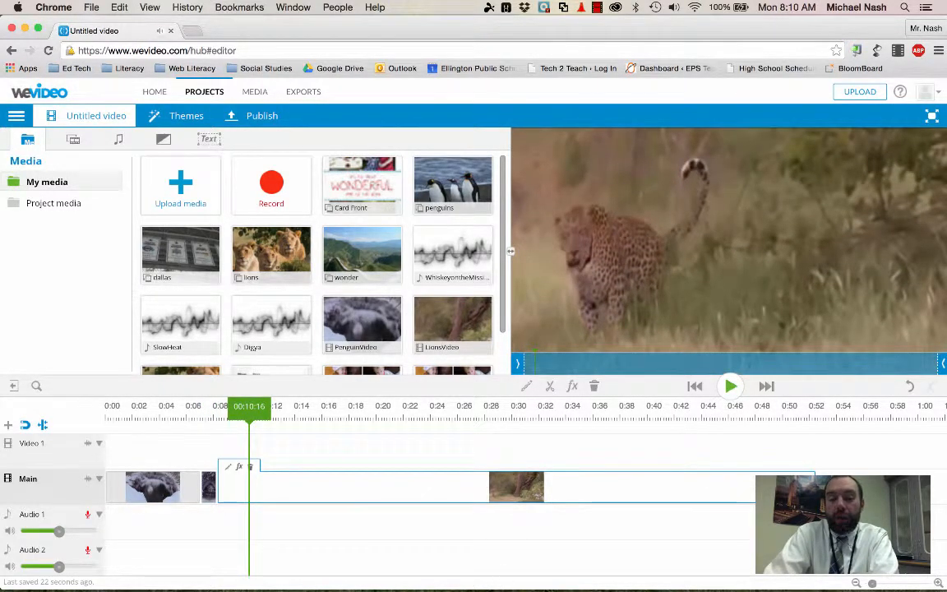
left_click_drag(813, 485, 306, 480)
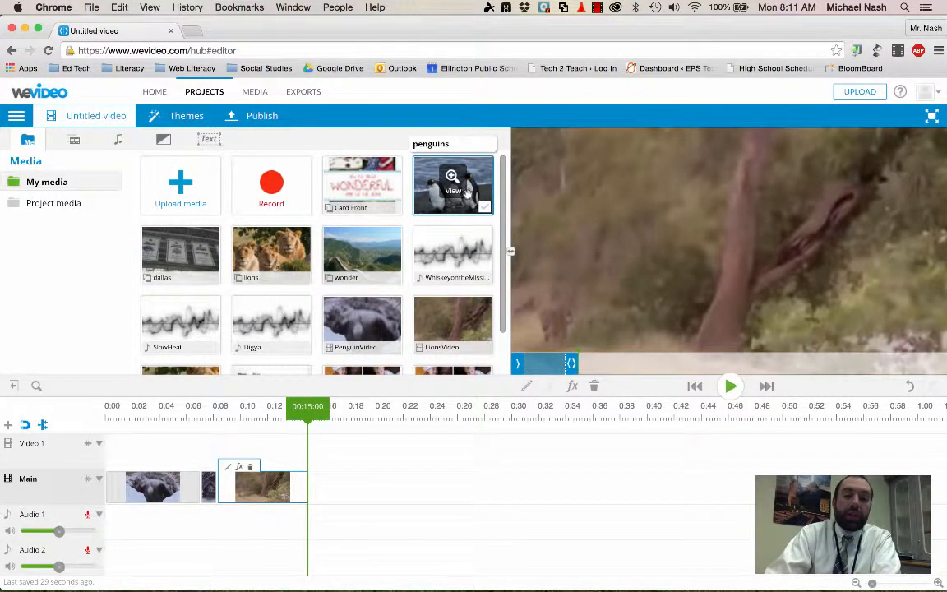
Step: Place the penguins image on the Video 1 track at about 00:02:04 and preview the overlay from the beginning
left_click_drag(475, 191, 165, 439)
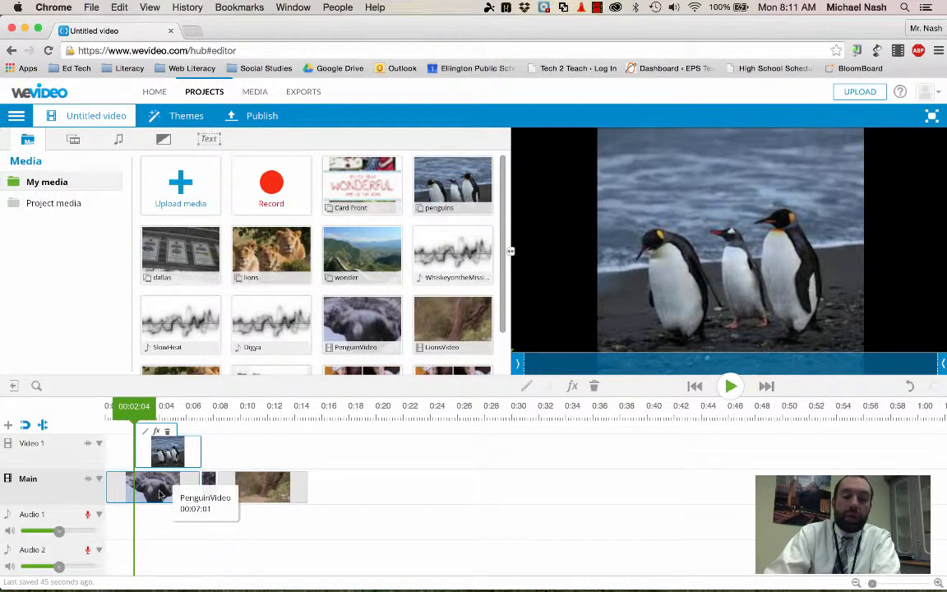
left_click(103, 408)
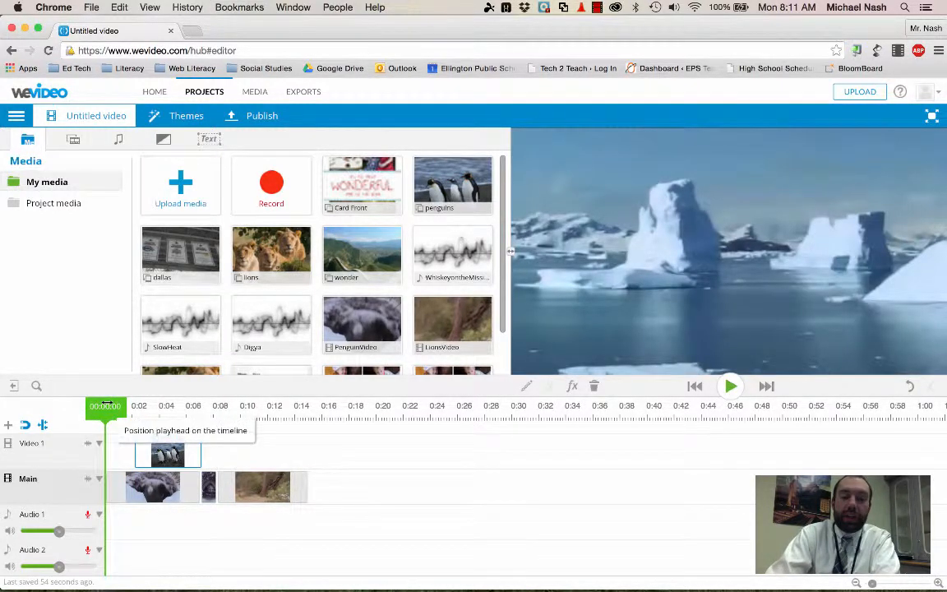
key("space")
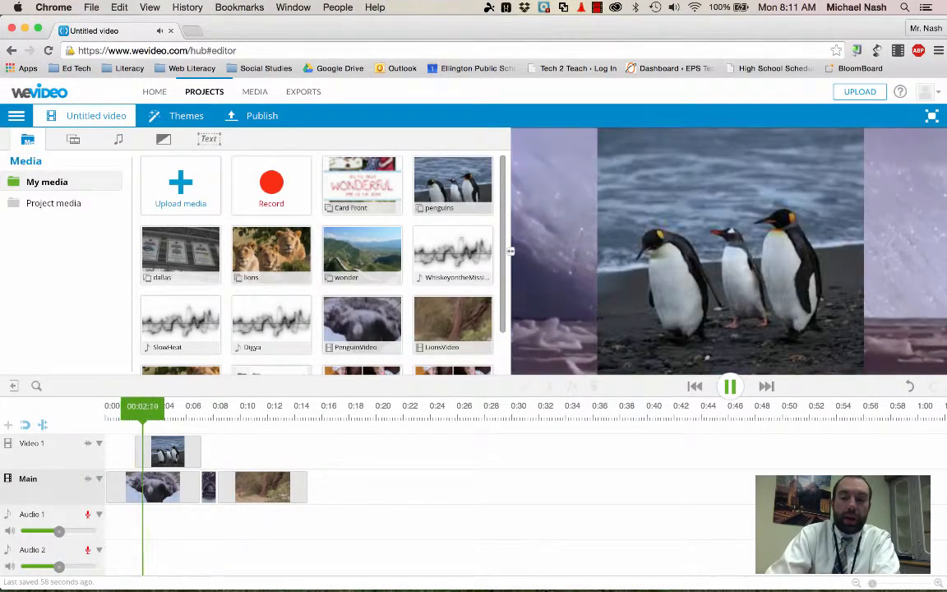
key("space")
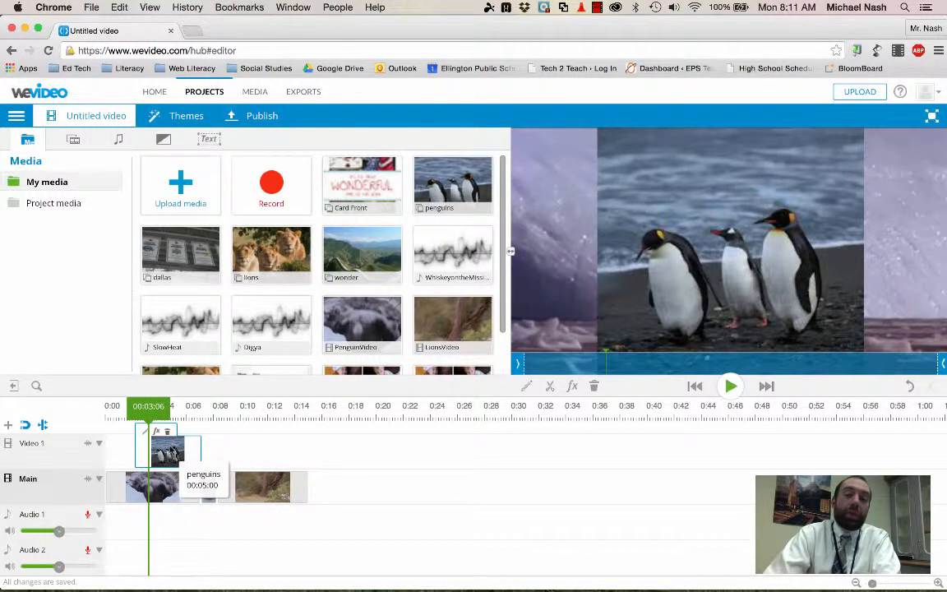
Step: Open the Transform settings of the penguins image on the Video 1 track
left_click_drag(168, 452, 169, 452)
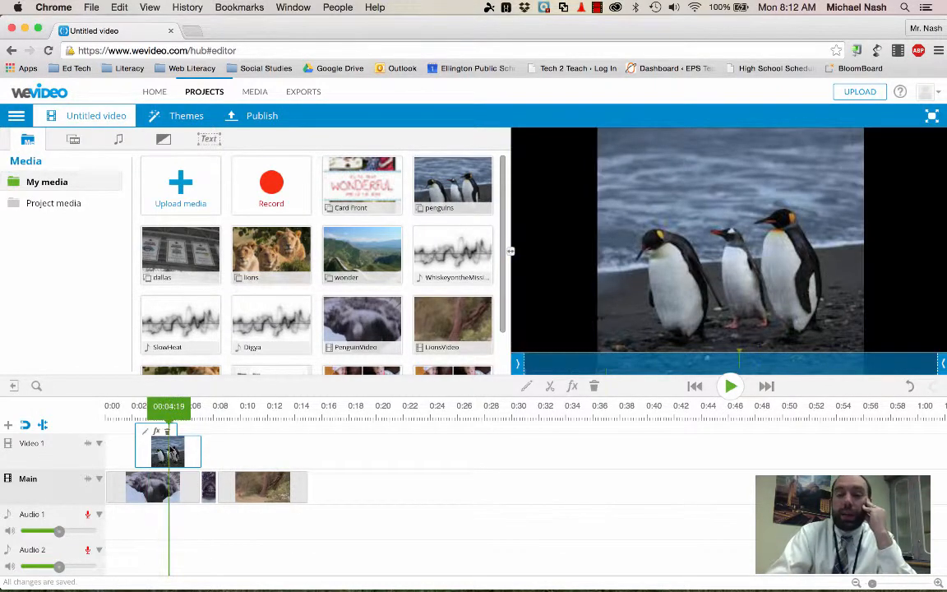
double_click(170, 449)
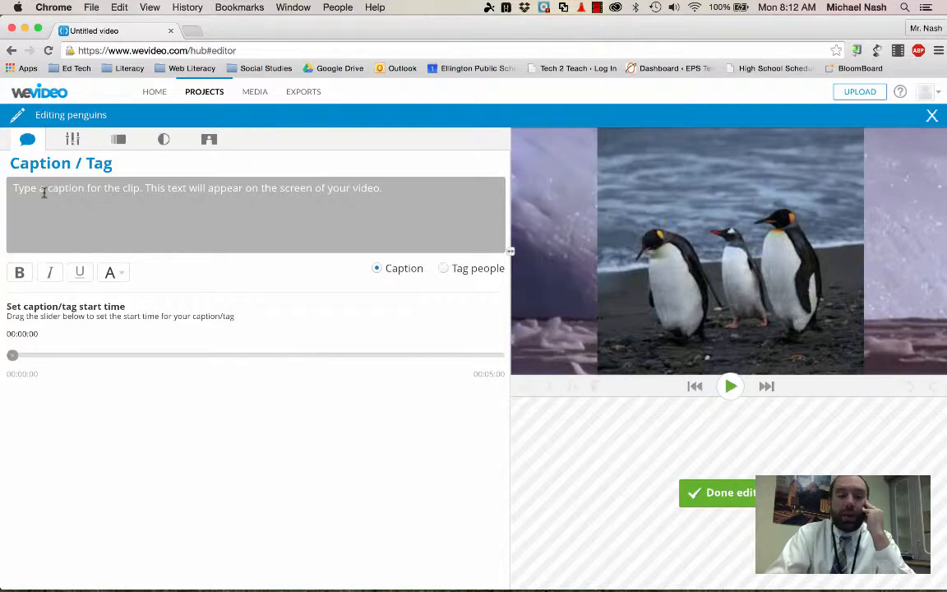
left_click(74, 141)
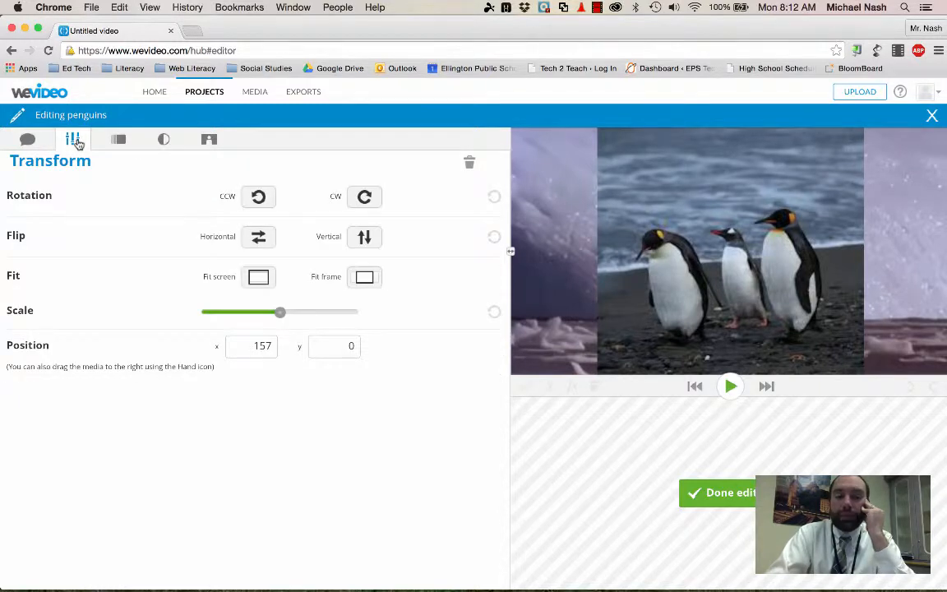
Step: Try Fit frame on the penguins image with its position shifted to about x -3, y -228, and return it to Fit screen
left_click(360, 284)
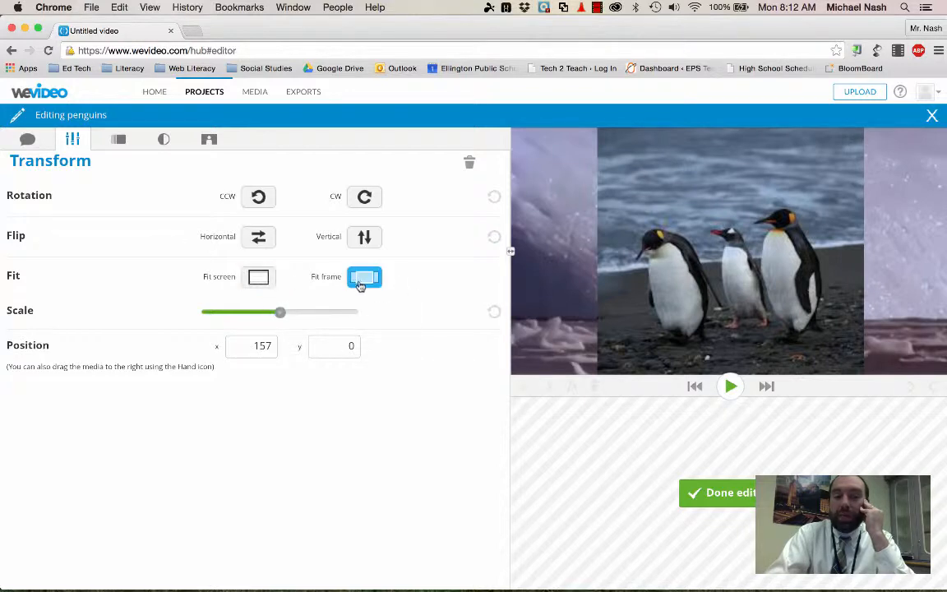
left_click(263, 284)
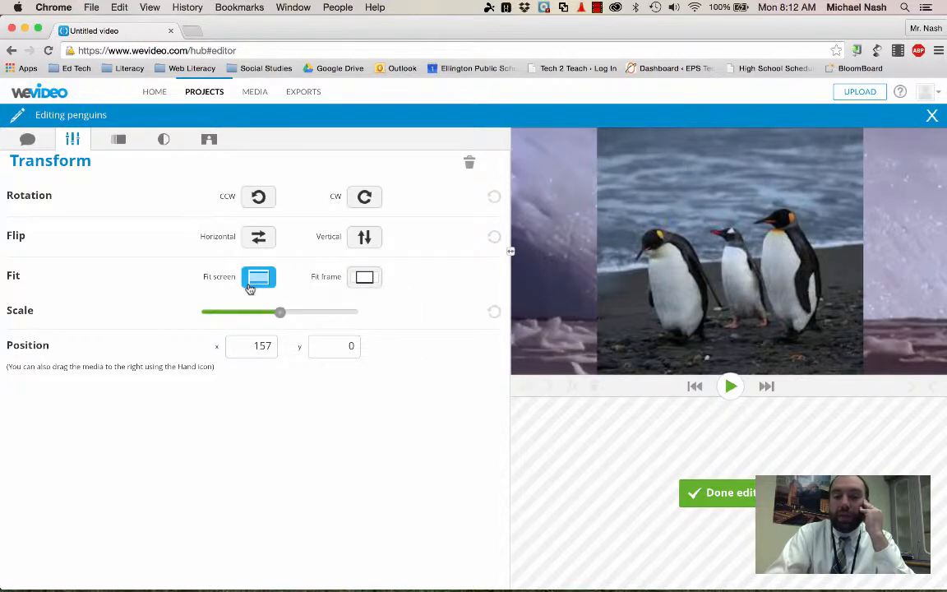
left_click(364, 277)
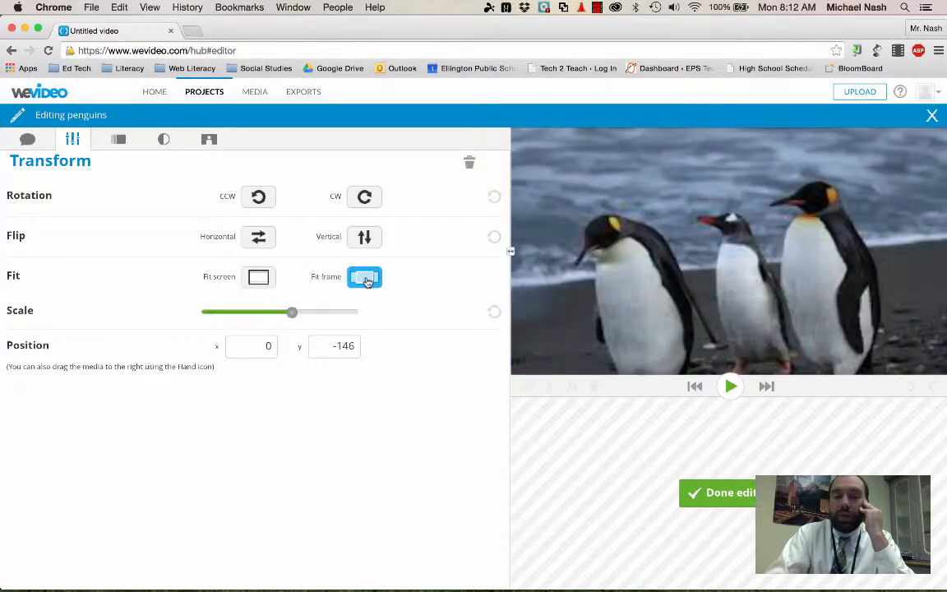
left_click_drag(698, 269, 695, 219)
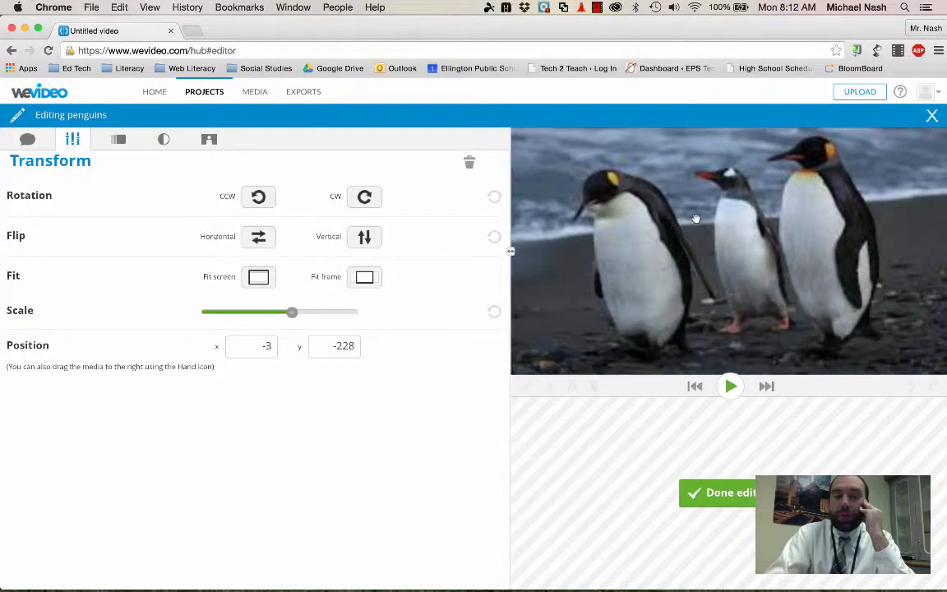
left_click(260, 278)
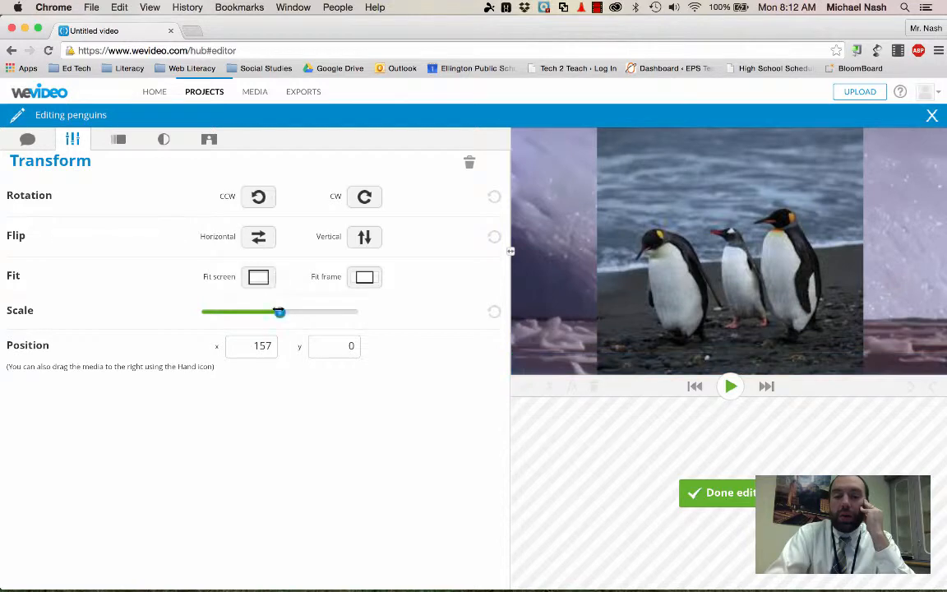
Step: Apply Fit frame to the penguins image with its position at about x -10, y -218, finish editing, and preview the overlay from about 00:01:09
left_click_drag(278, 310, 285, 304)
left_click(364, 277)
left_click_drag(665, 298, 659, 257)
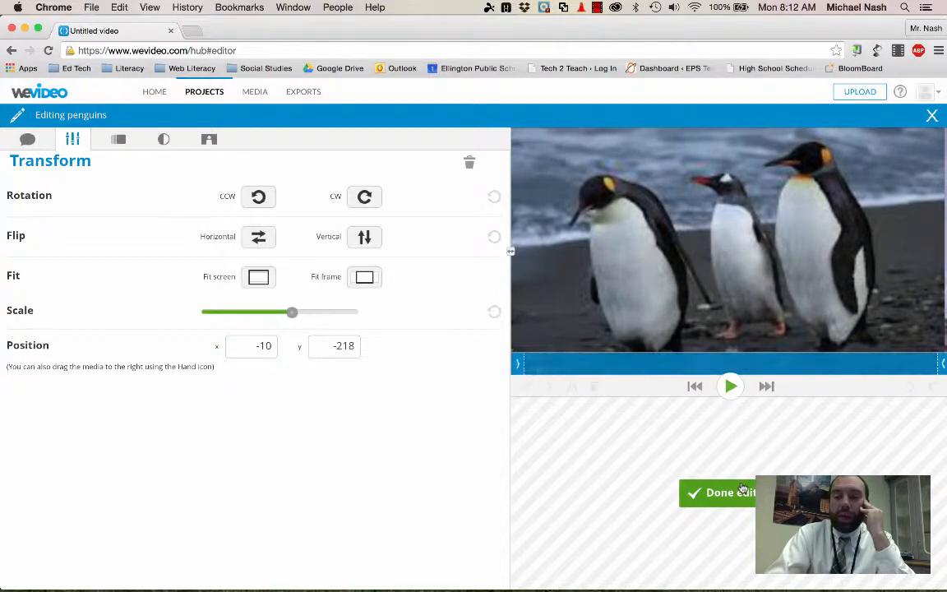
left_click(727, 492)
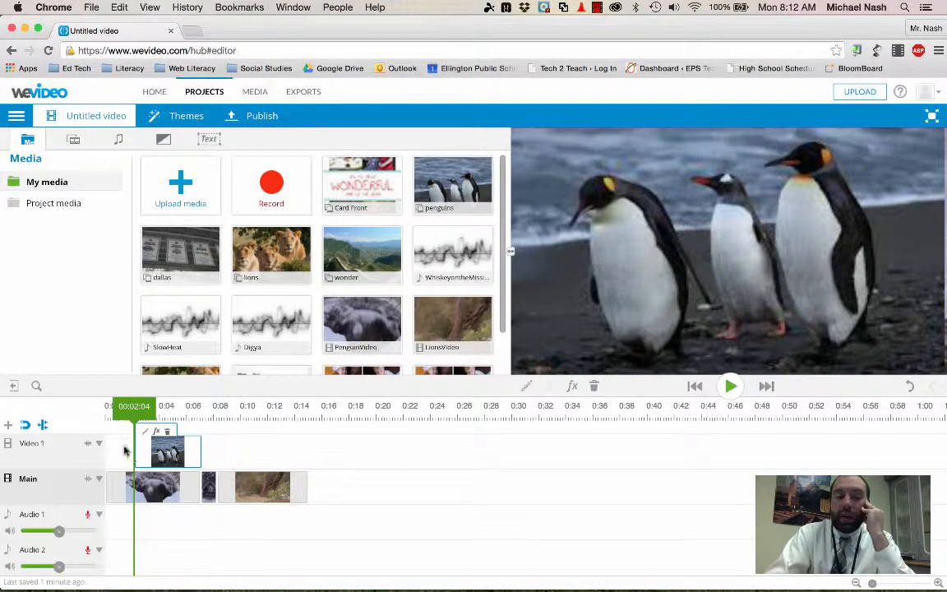
left_click(124, 409)
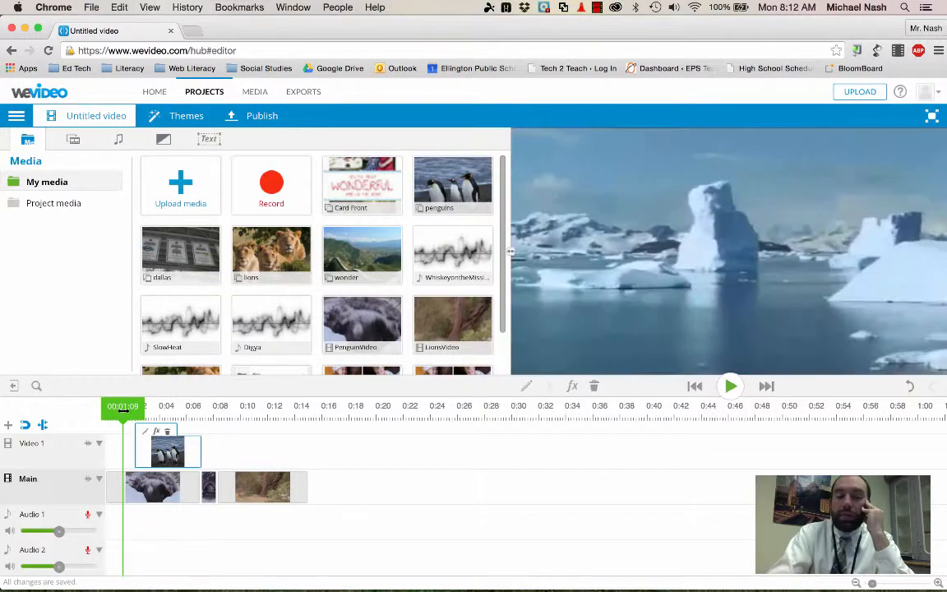
key("space")
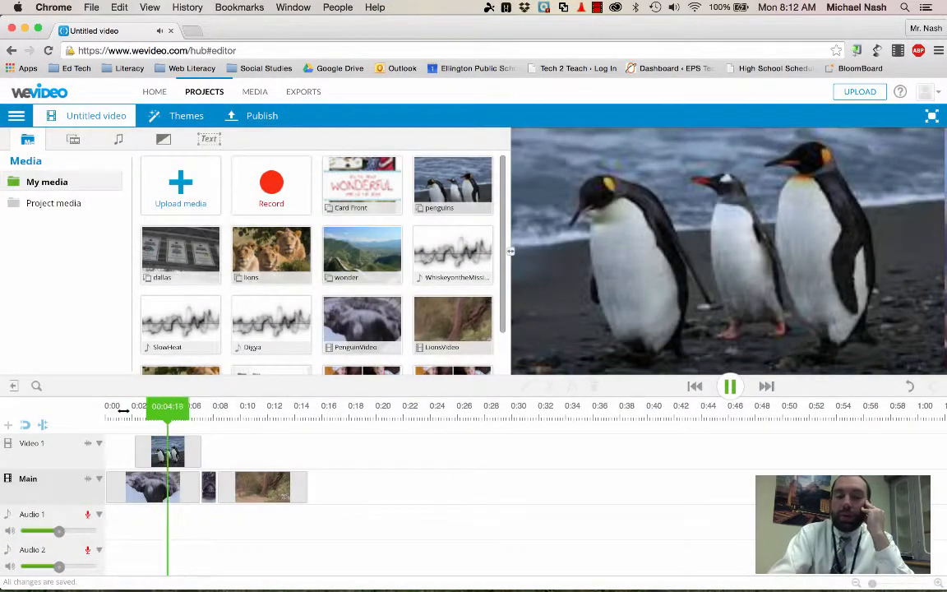
key("space")
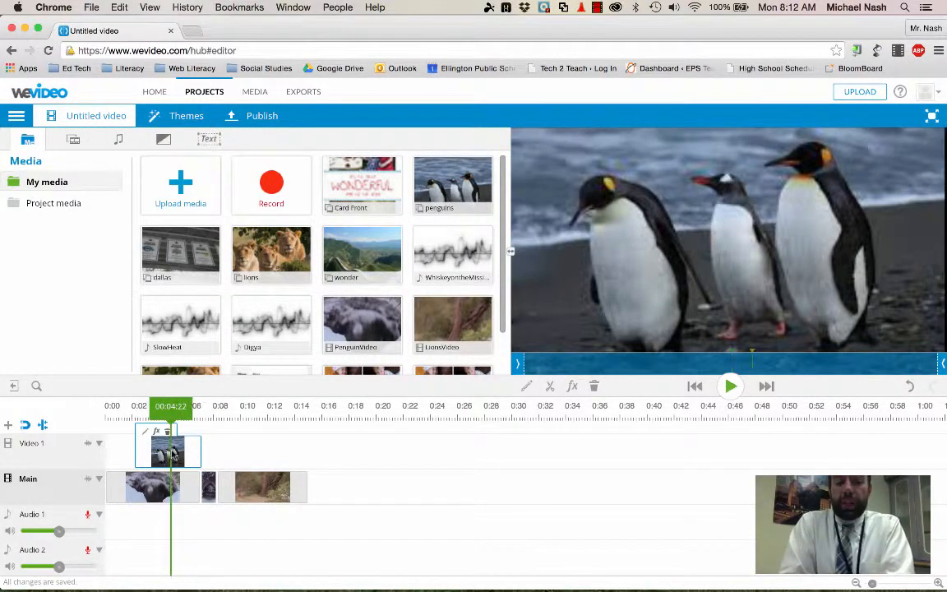
Step: Animate the penguins image from a start scale of 0.24 to an end scale of 2.28 at position x 48, y -210
double_click(172, 454)
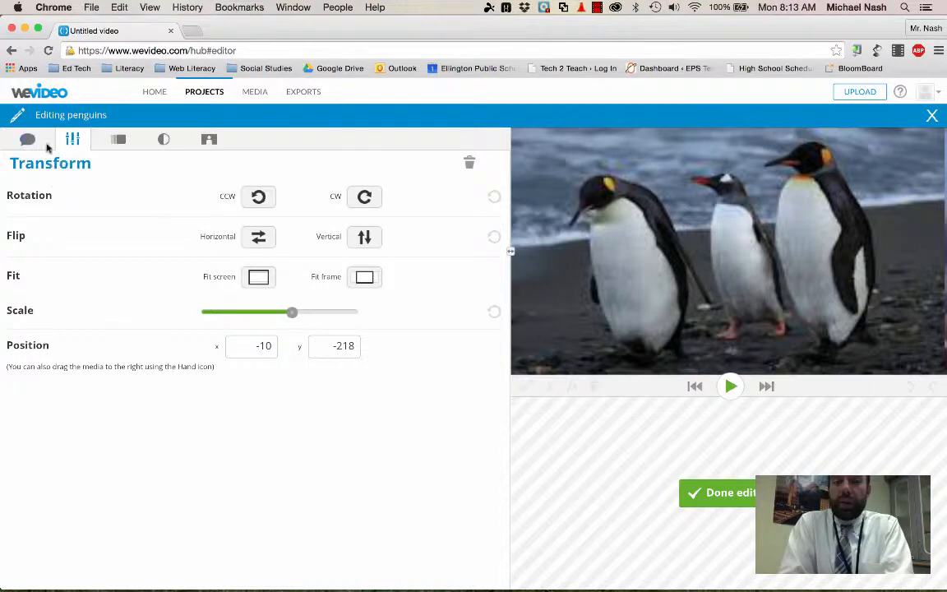
left_click(120, 143)
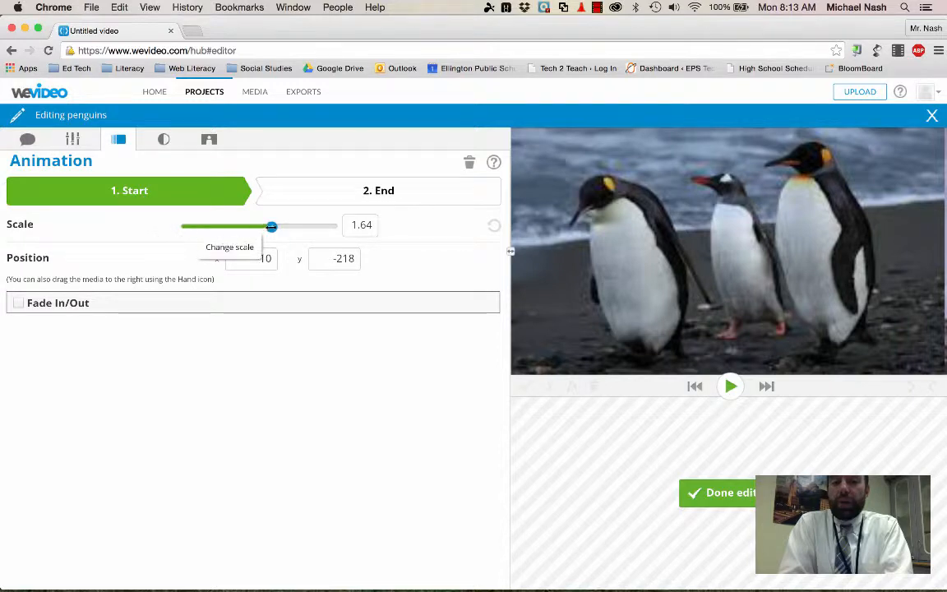
left_click_drag(271, 227, 204, 227)
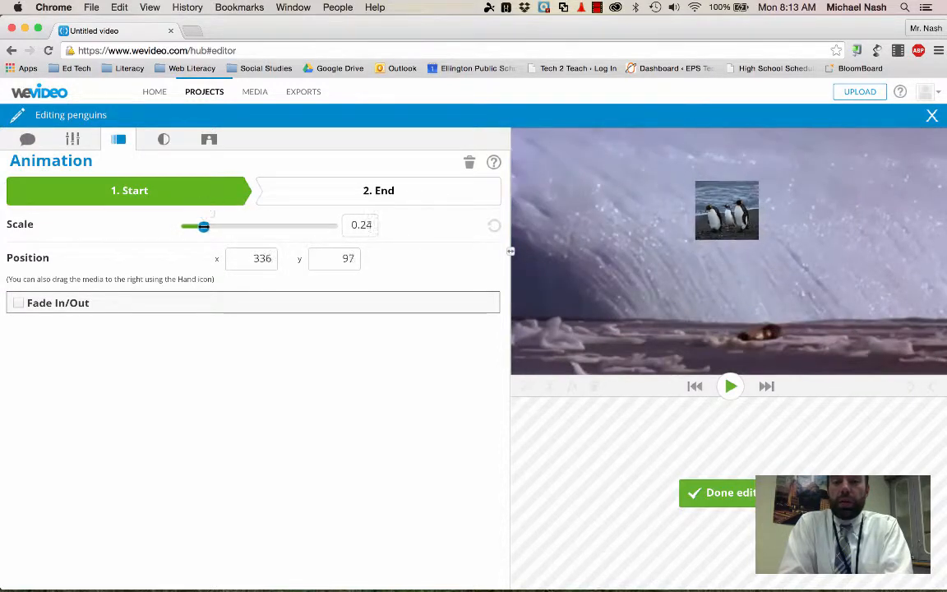
left_click(326, 191)
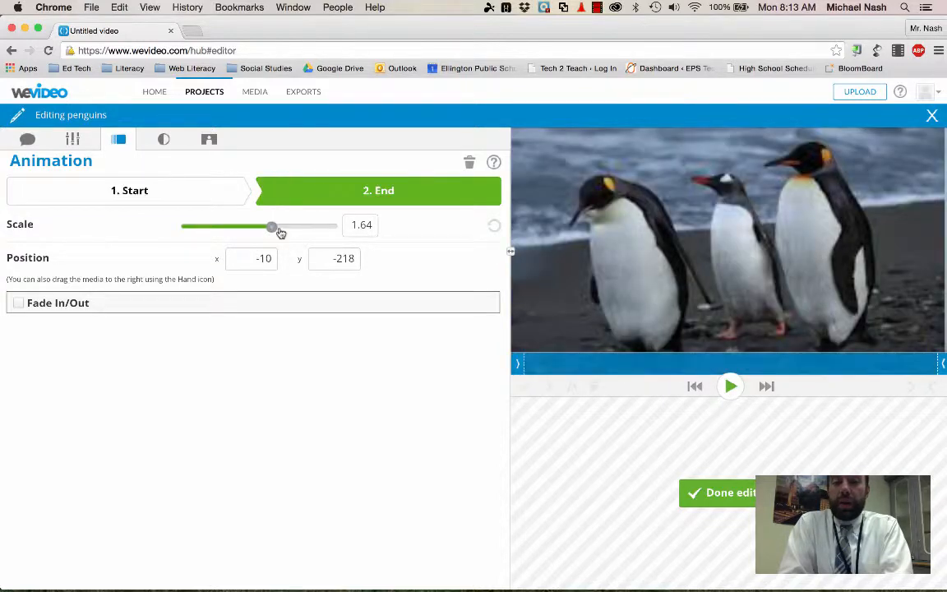
left_click_drag(276, 229, 284, 226)
left_click_drag(712, 225, 826, 310)
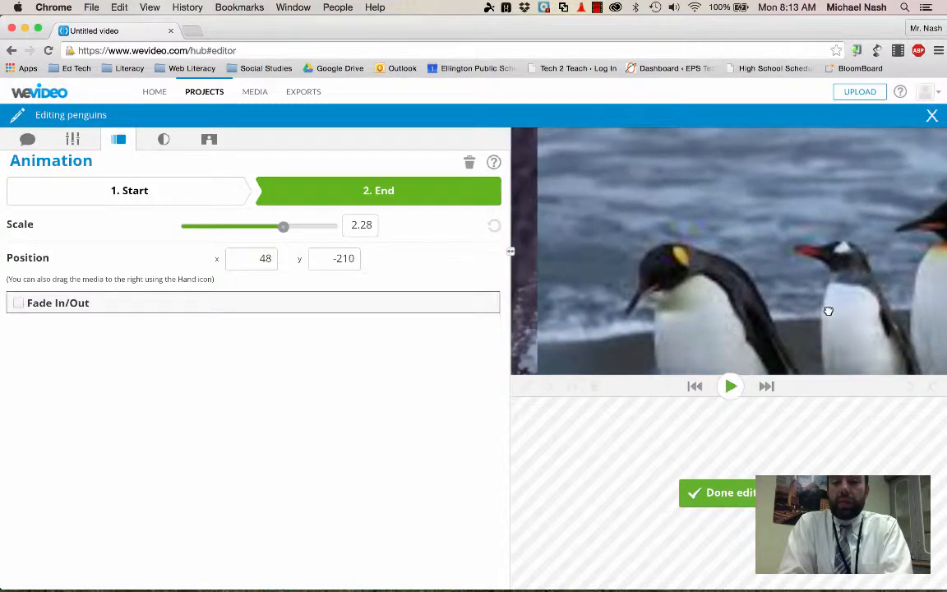
left_click(723, 493)
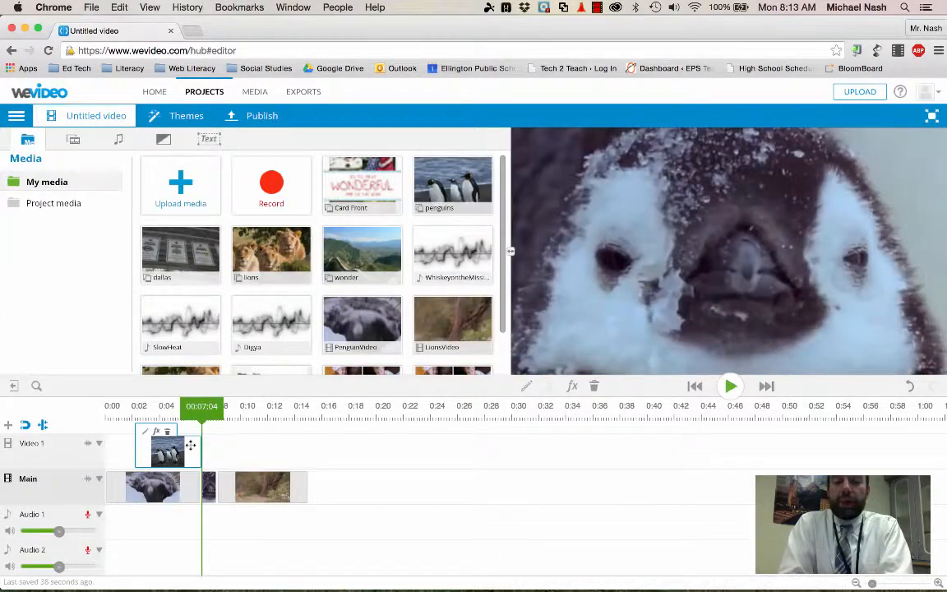
Step: Play back the animated penguins overlay and review its start and end animation settings
left_click(121, 414)
key("space")
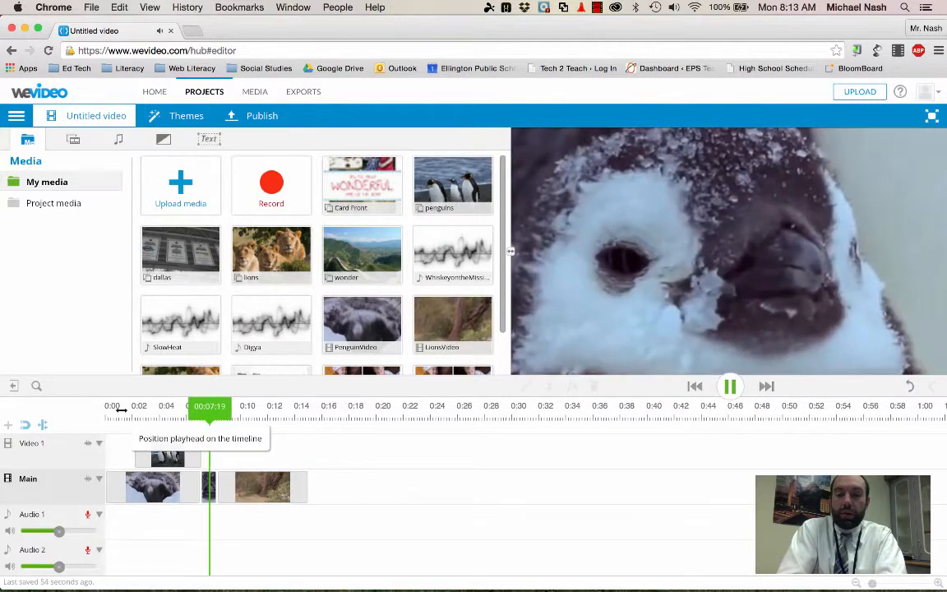
key("space")
double_click(156, 447)
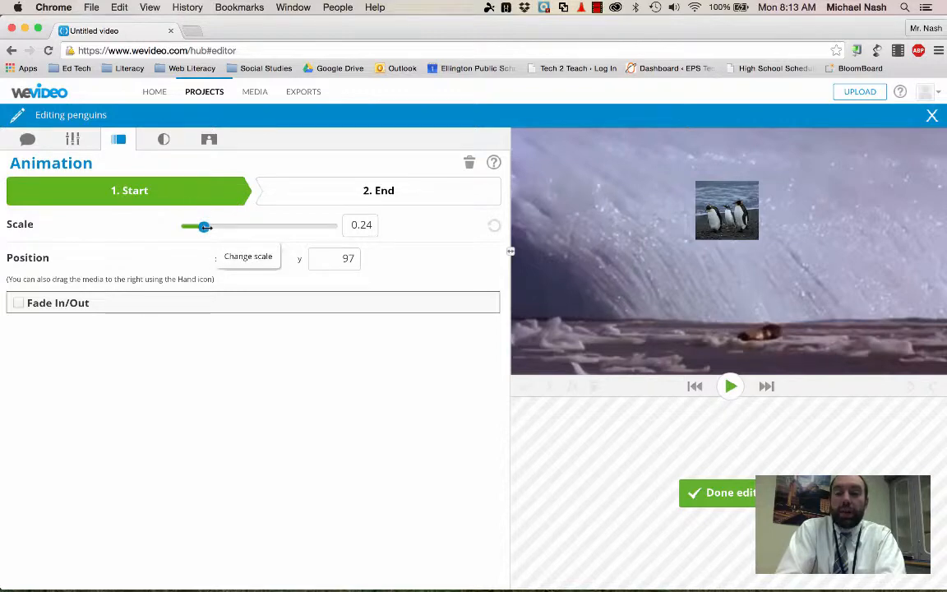
left_click(382, 201)
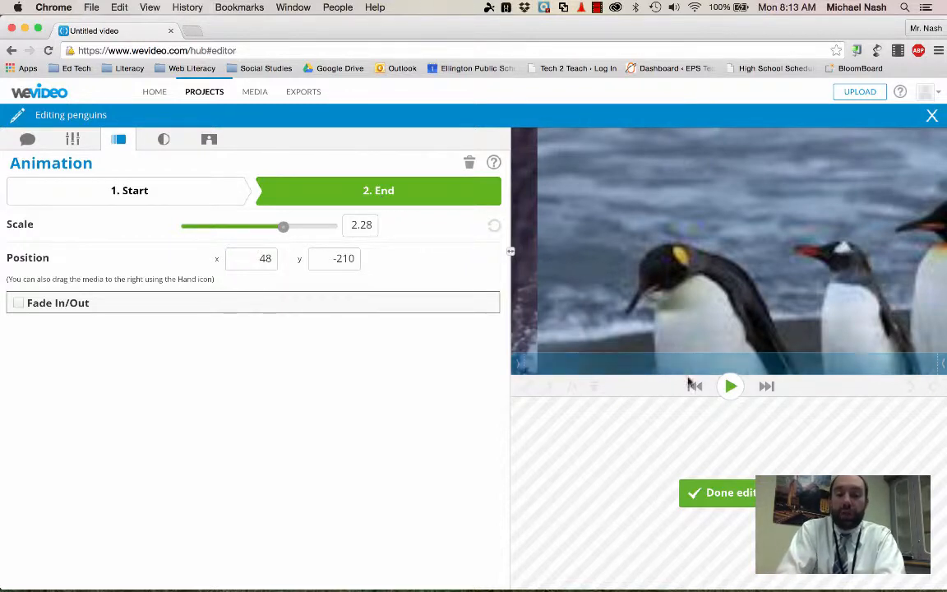
left_click(719, 492)
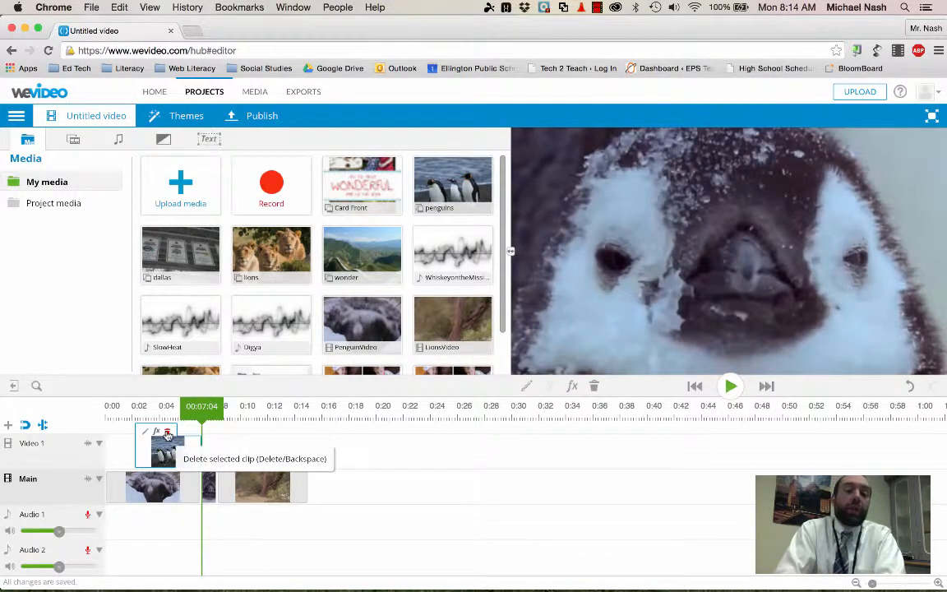
Step: Delete the penguins image from the Video 1 track and preview the cuts between the remaining clips
left_click(167, 433)
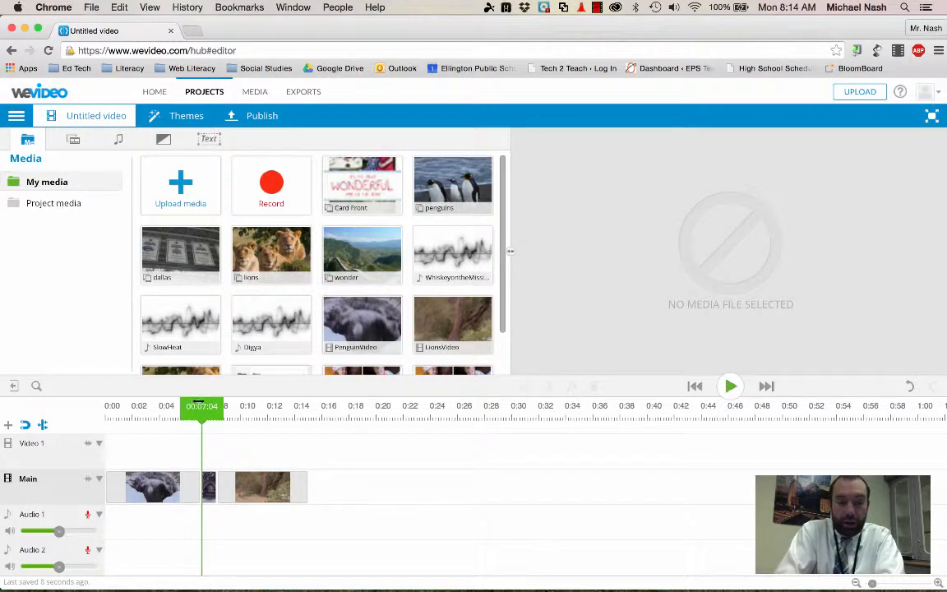
left_click(180, 486)
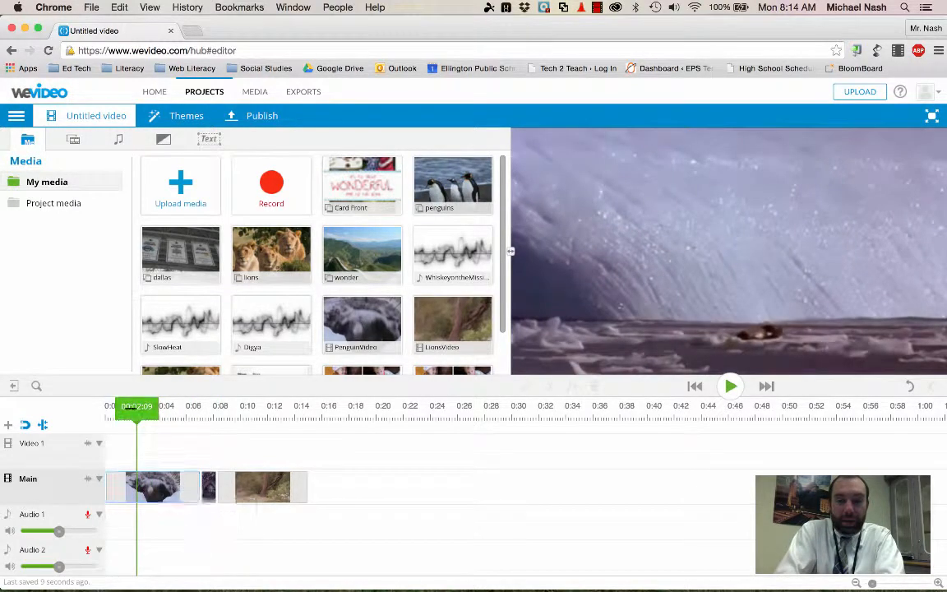
left_click_drag(136, 406, 186, 397)
key("space")
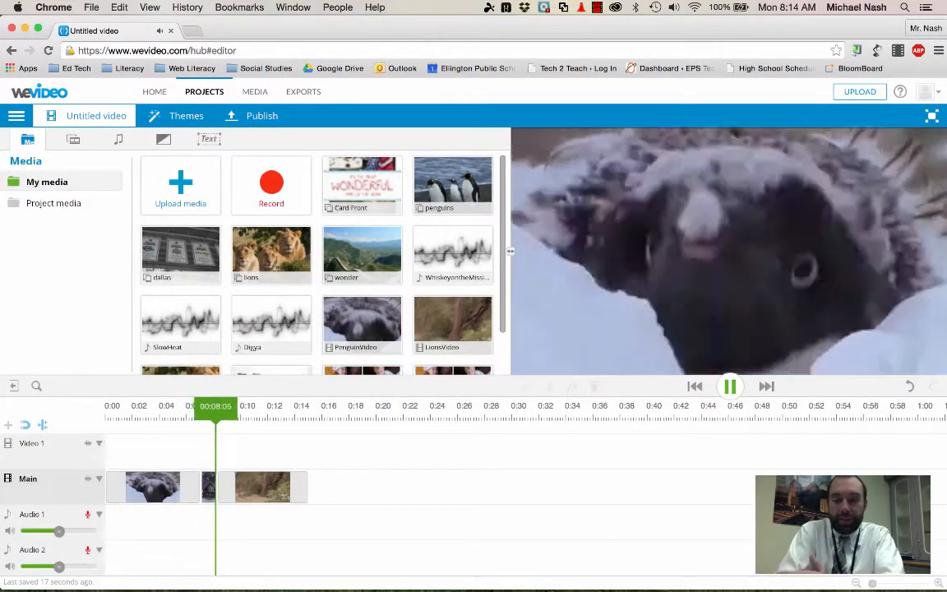
key("space")
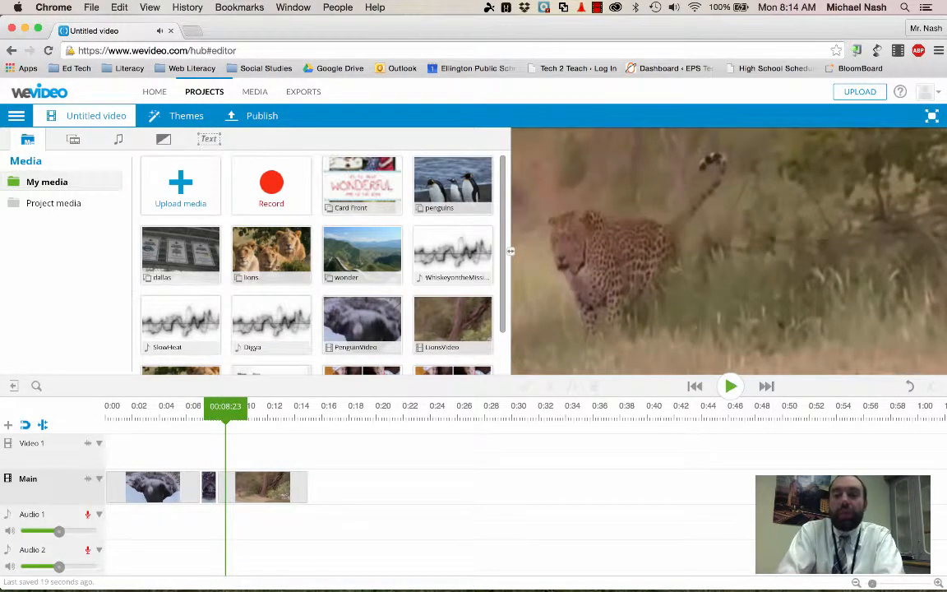
Step: Try a Cross fade between the two penguin clips and a Cross blur near LionsVideo, and delete the Cross fade
mouse_move(151, 341)
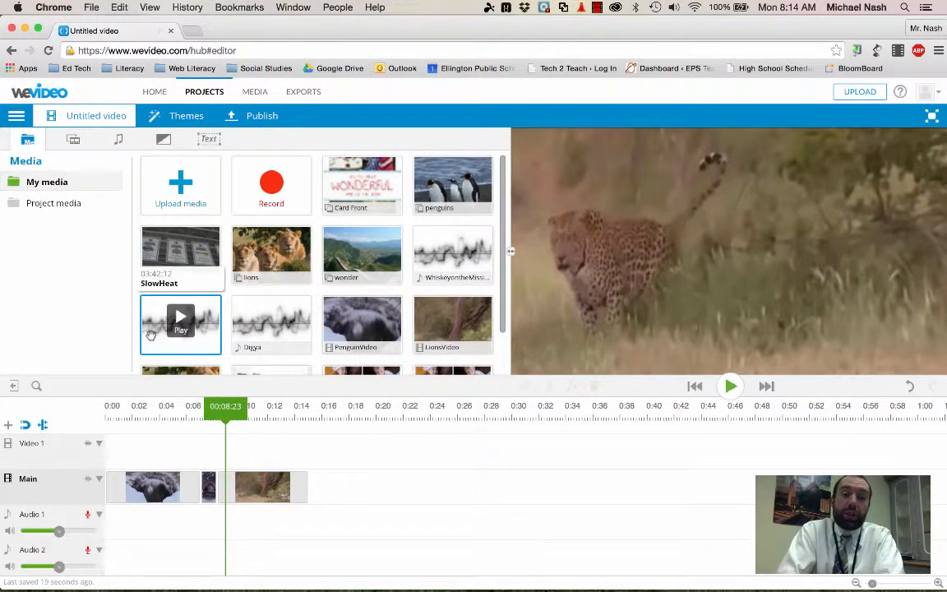
left_click(163, 141)
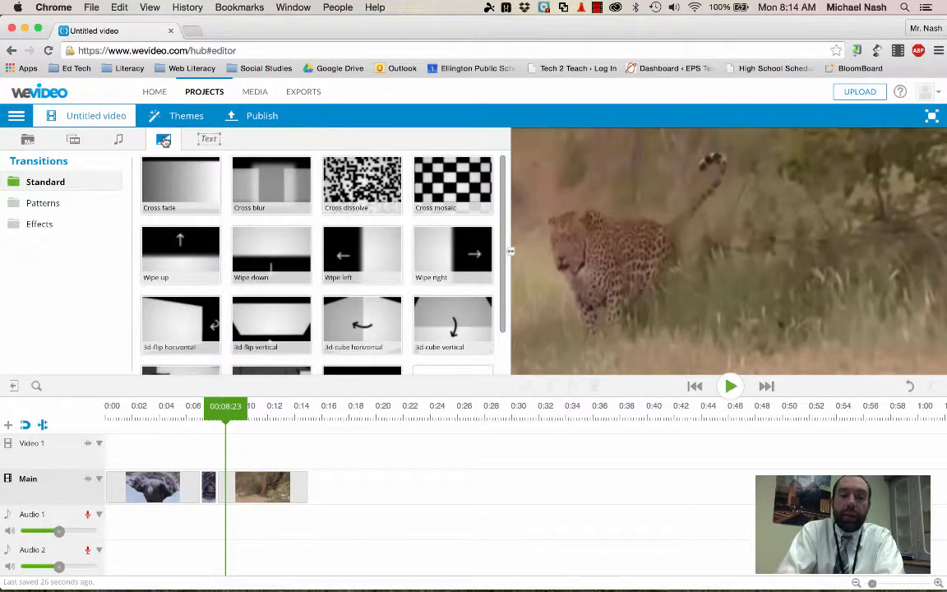
mouse_move(265, 187)
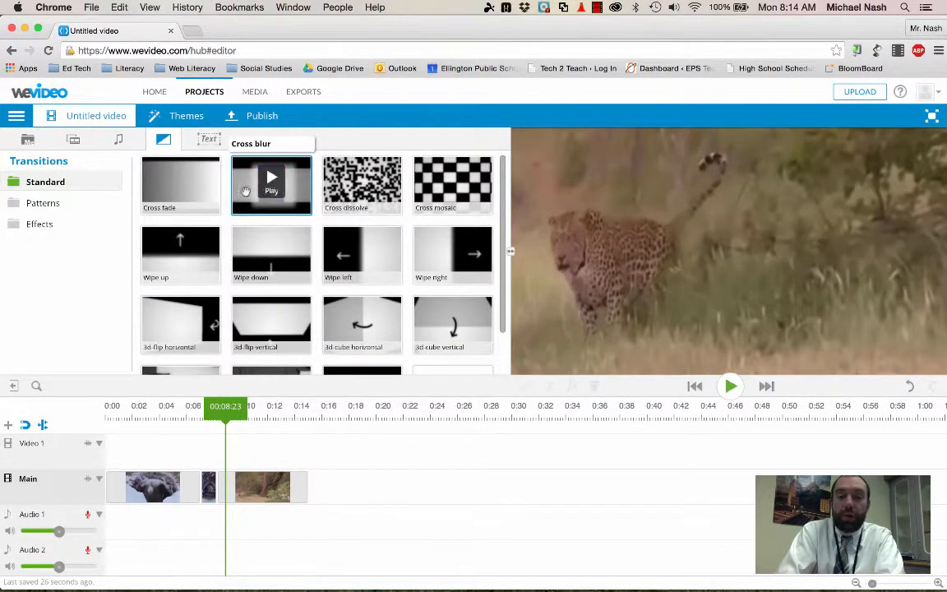
mouse_move(204, 203)
mouse_move(204, 203)
left_mouse_down()
mouse_move(141, 341)
mouse_move(185, 460)
mouse_move(211, 486)
left_mouse_up()
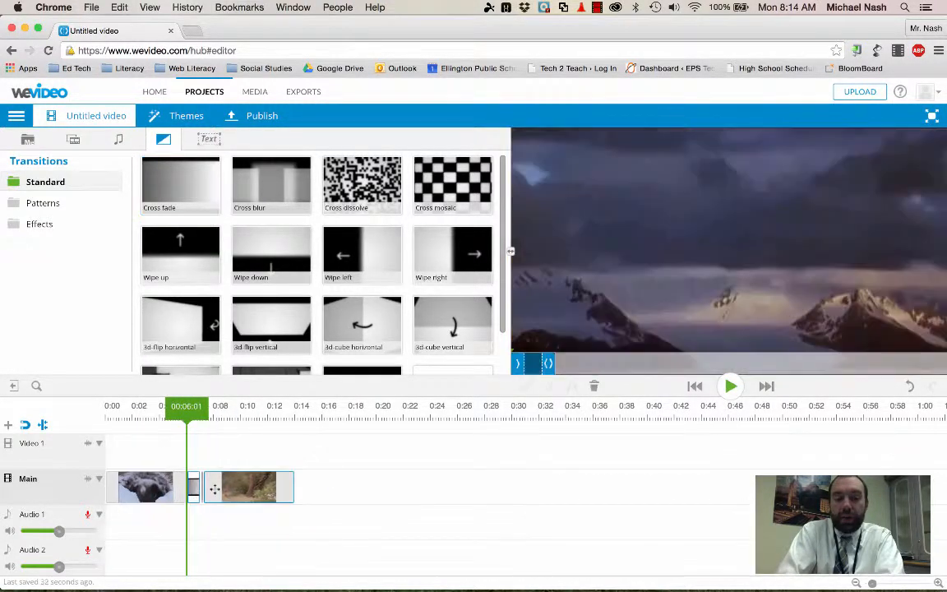
mouse_move(181, 236)
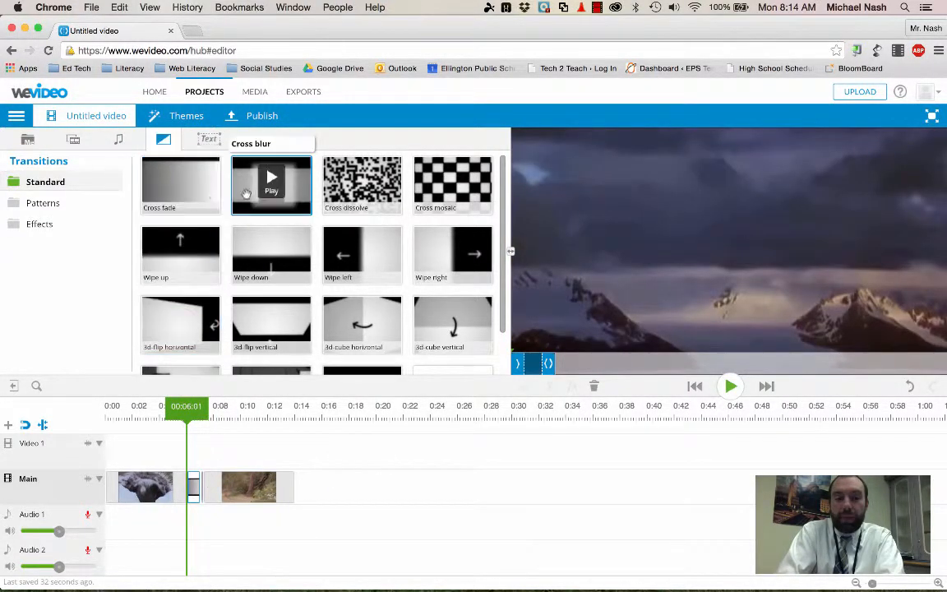
mouse_move(273, 182)
left_mouse_down()
mouse_move(197, 419)
mouse_move(217, 485)
mouse_move(294, 504)
mouse_move(247, 500)
left_mouse_up()
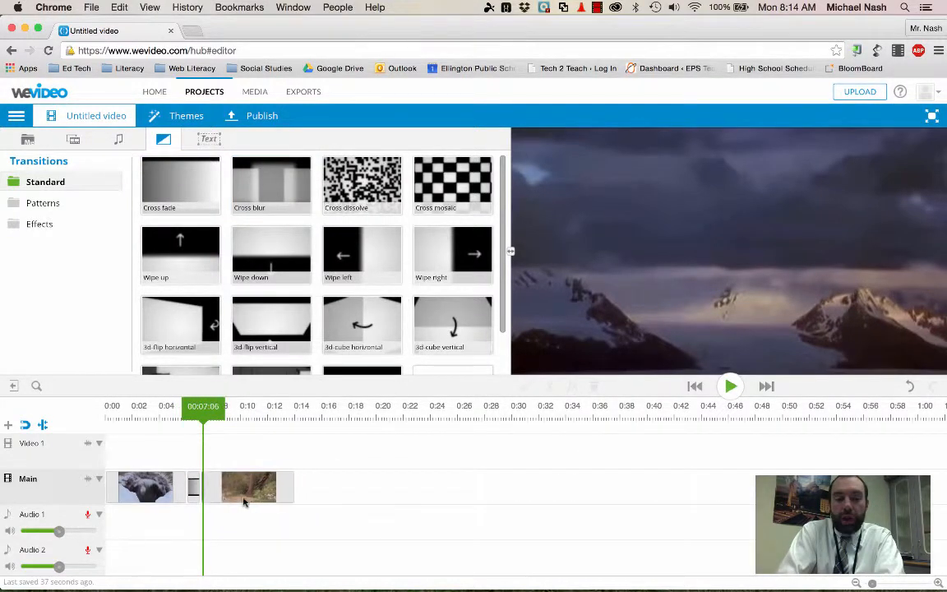
left_click(194, 486)
key("Delete")
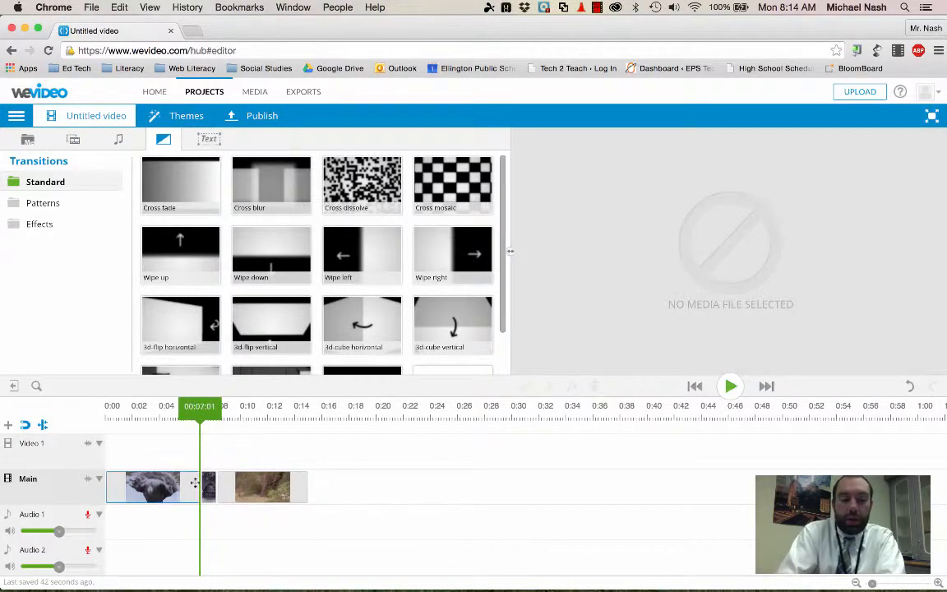
Step: Extend the second penguin clip's ending to about 00:11:07 and add Cross fade transitions before and after it
left_click(212, 485)
left_click_drag(215, 485, 255, 483)
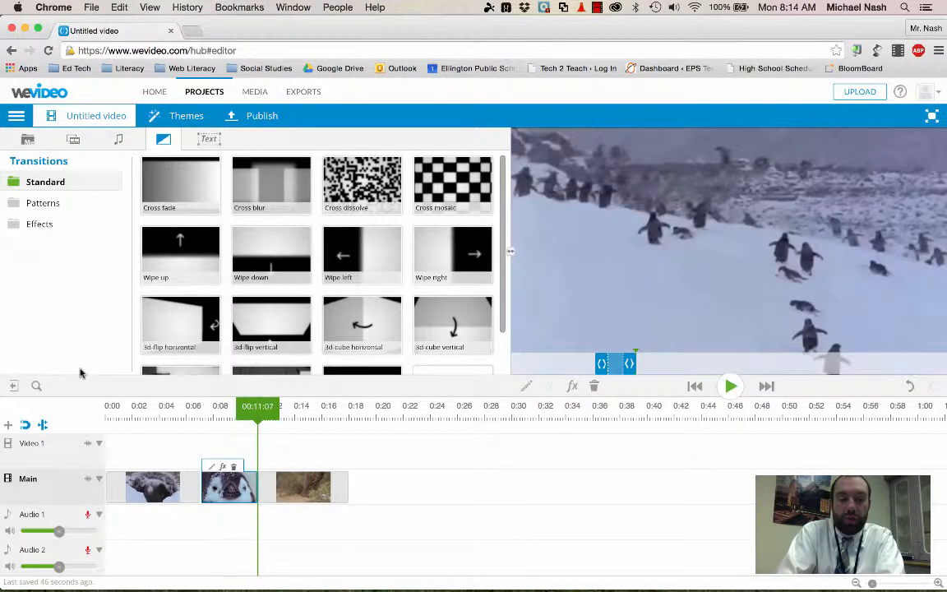
left_click_drag(182, 197, 195, 486)
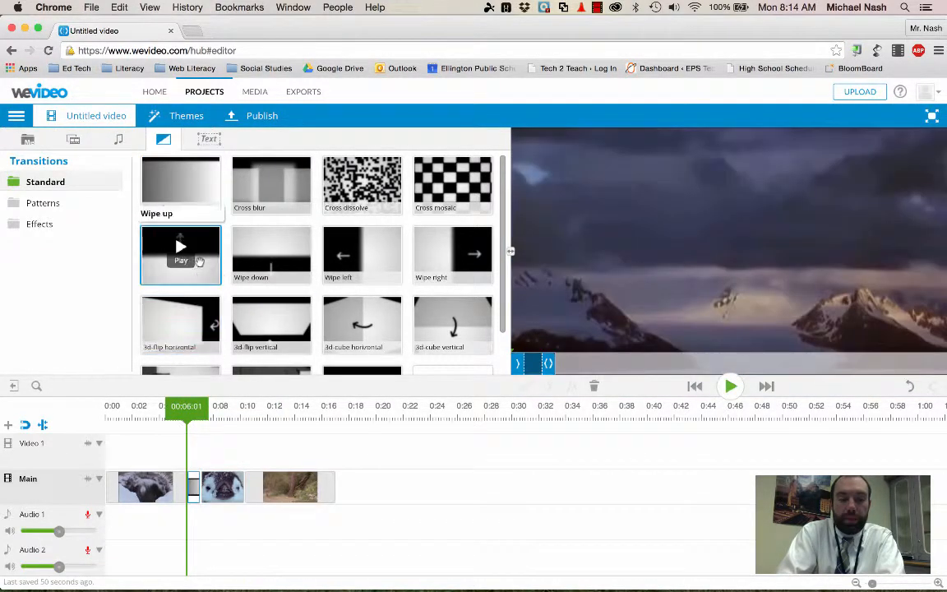
left_click_drag(181, 188, 266, 481)
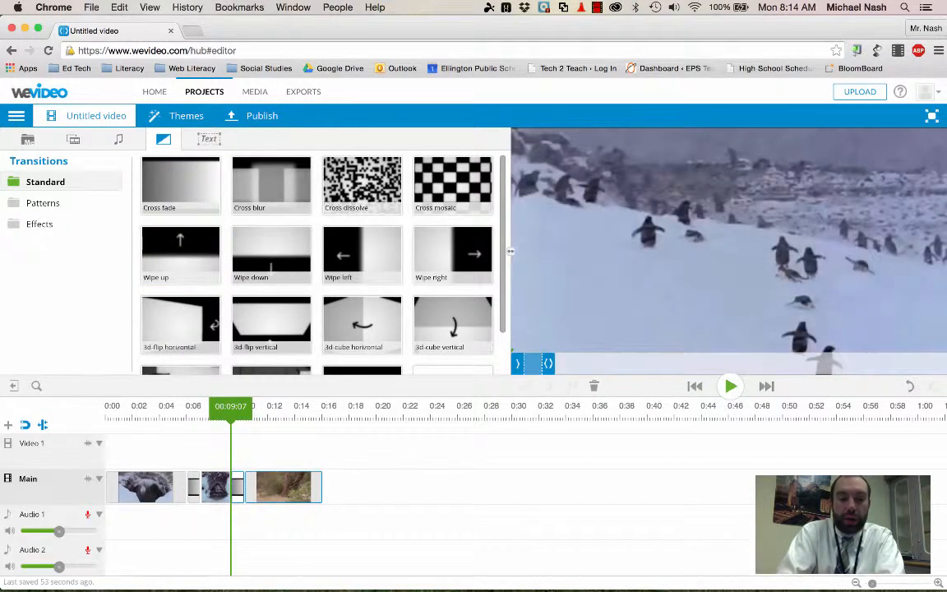
Step: Play the timeline from about 00:04:22 to preview both Cross fade transitions
left_click(169, 409)
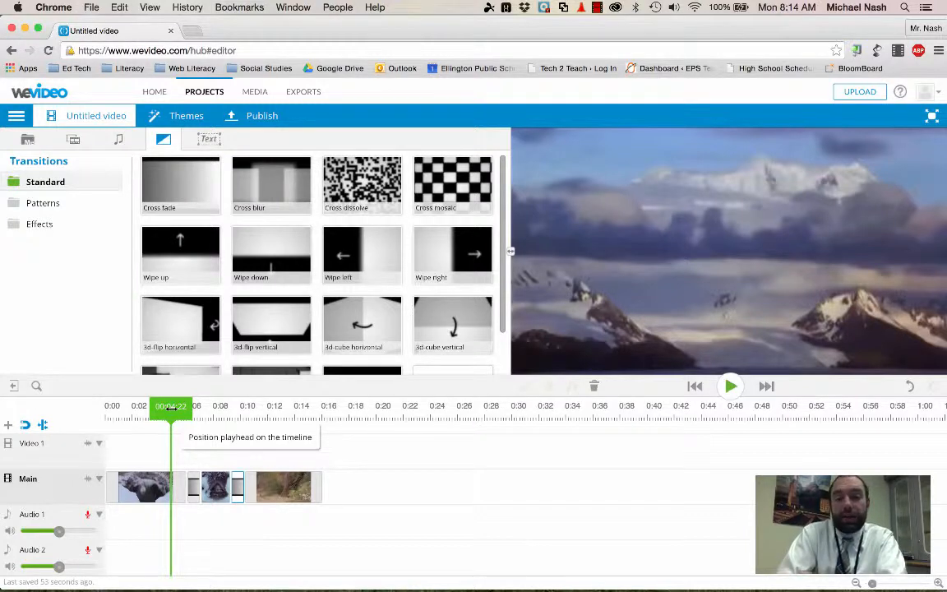
key("space")
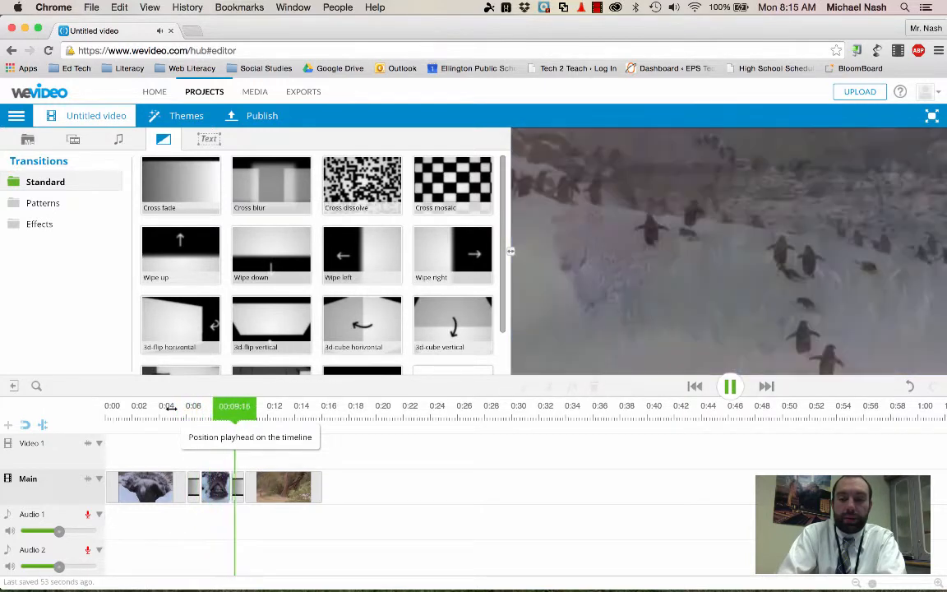
key("space")
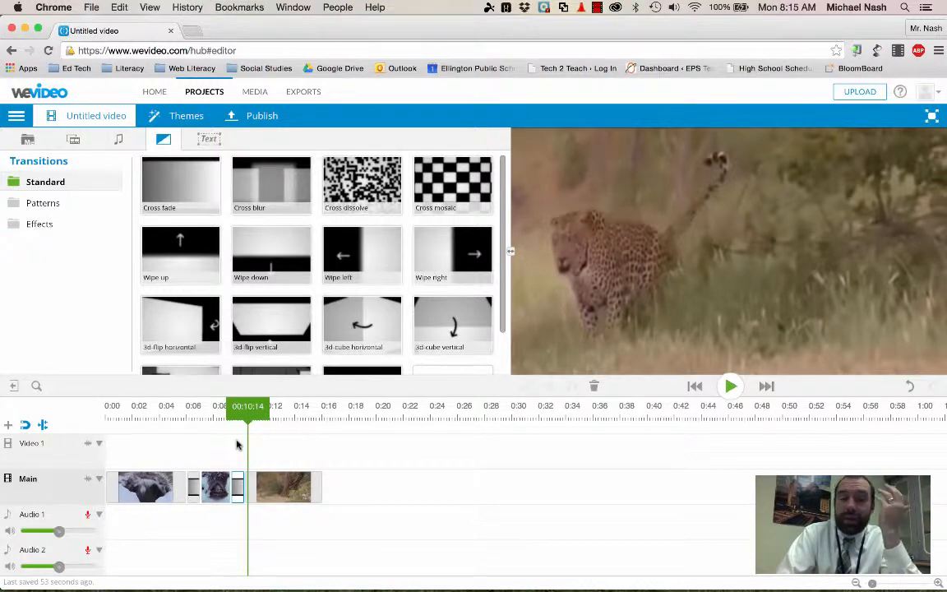
Step: Show the Main track's audio waveforms, mute the first PenguinVideo clip, and play the timeline to check it
left_click(87, 481)
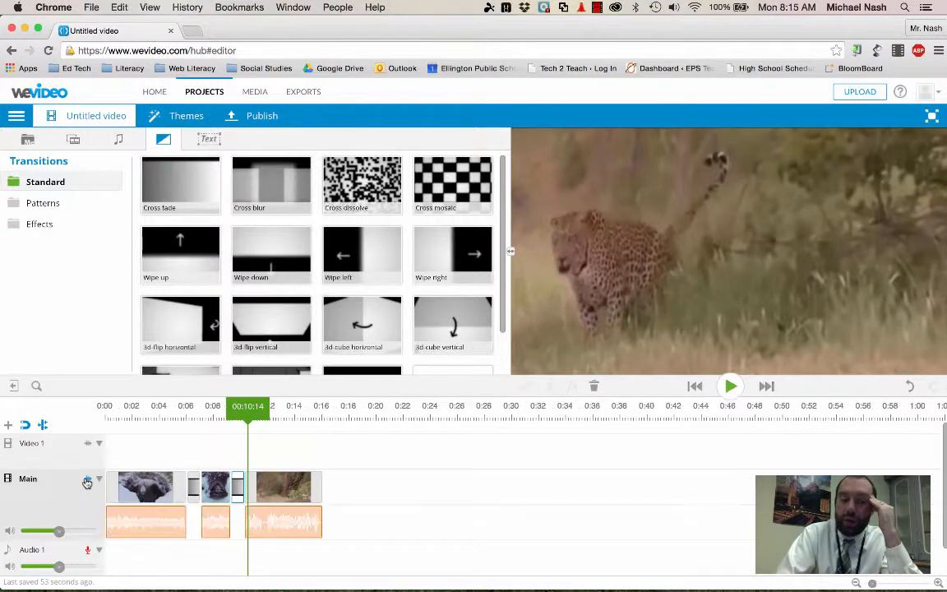
double_click(149, 526)
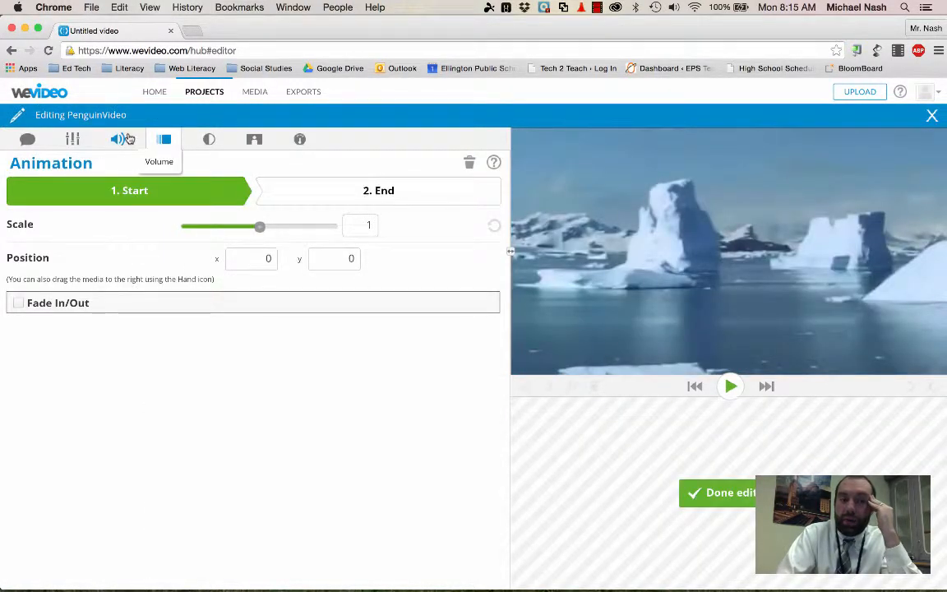
left_click(123, 139)
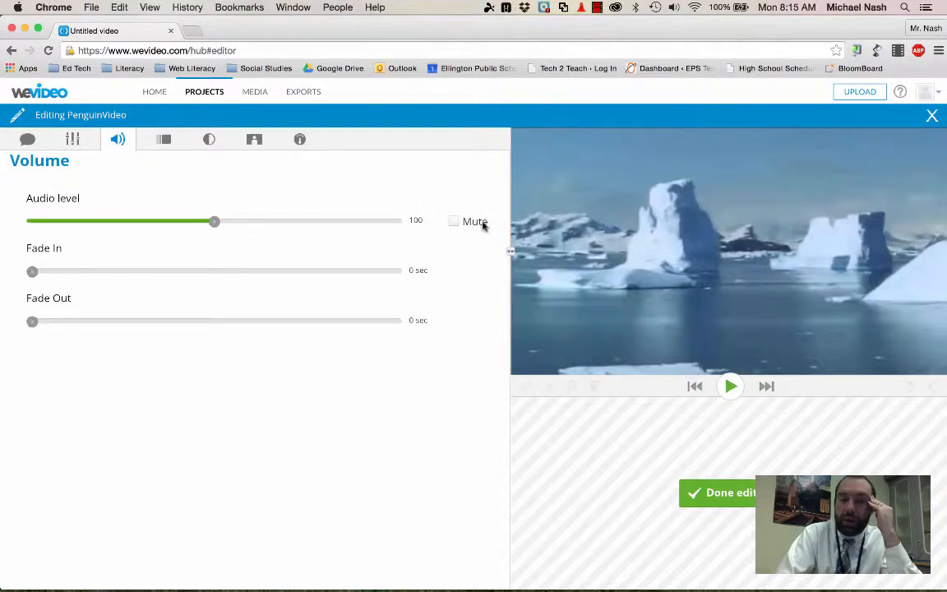
left_click(455, 225)
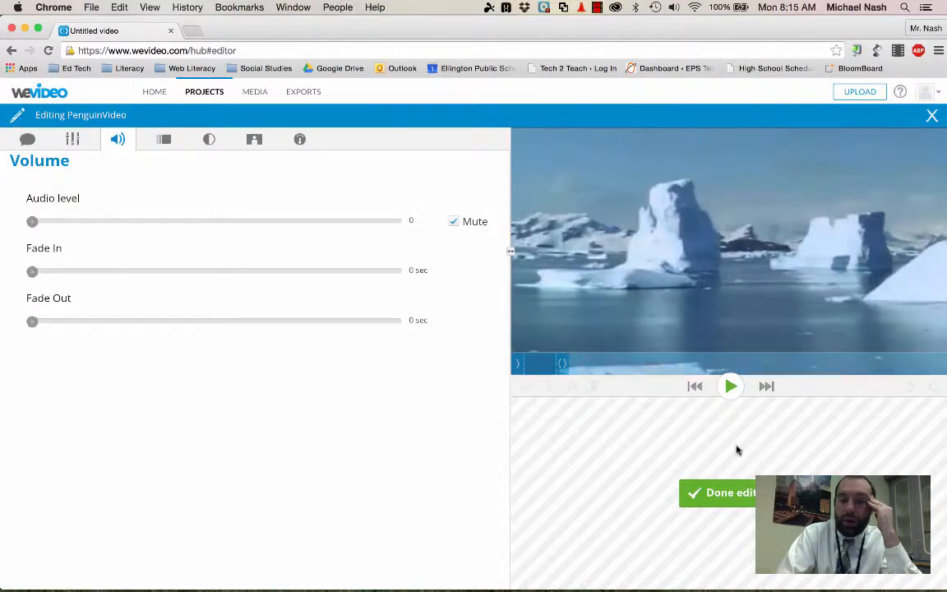
left_click(731, 498)
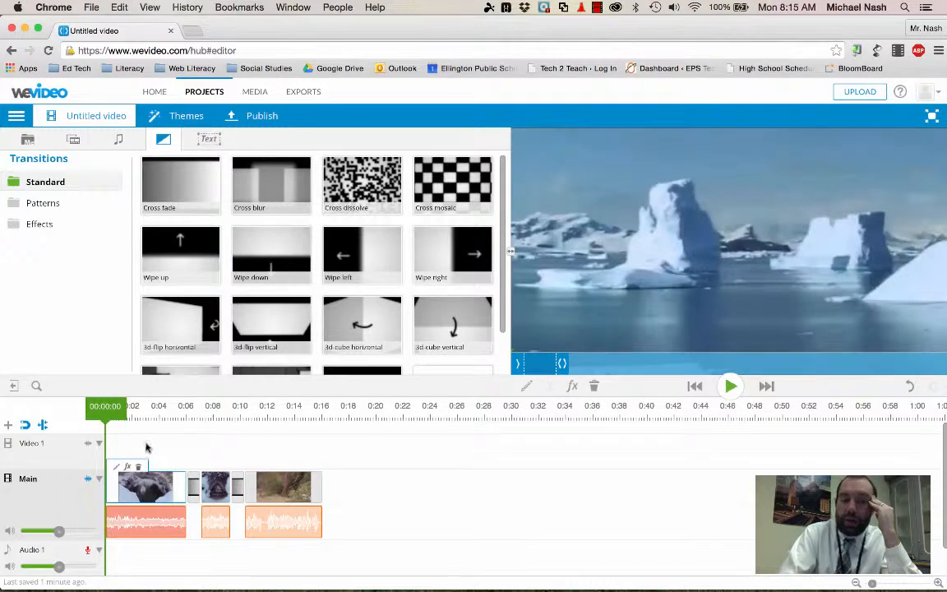
key("space")
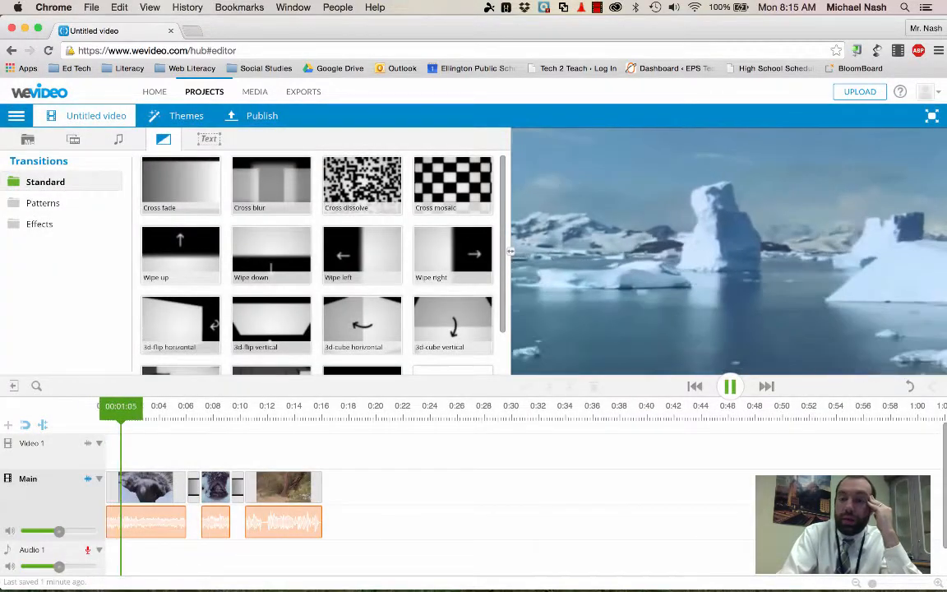
key("space")
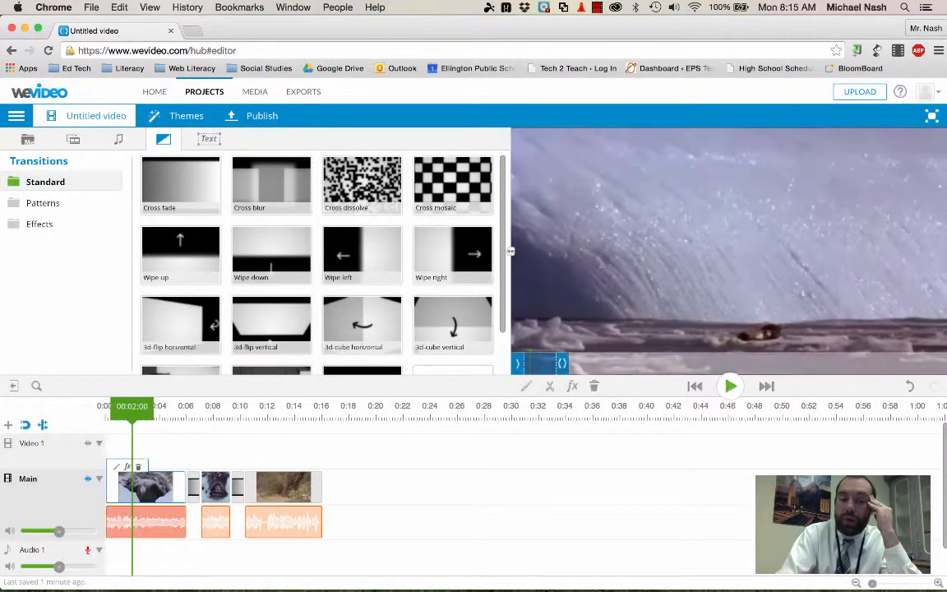
Step: Mute the audio of the second PenguinVideo clip on the Main track
double_click(217, 524)
left_click(454, 221)
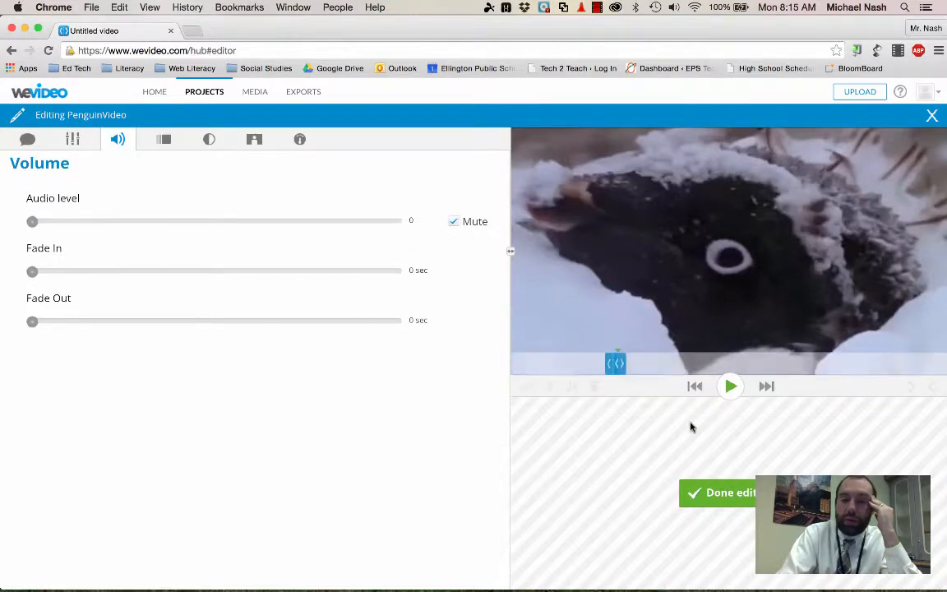
left_click(702, 491)
Step: Mute the LionsVideo clip and lower the whole Main track's volume to 0
double_click(277, 487)
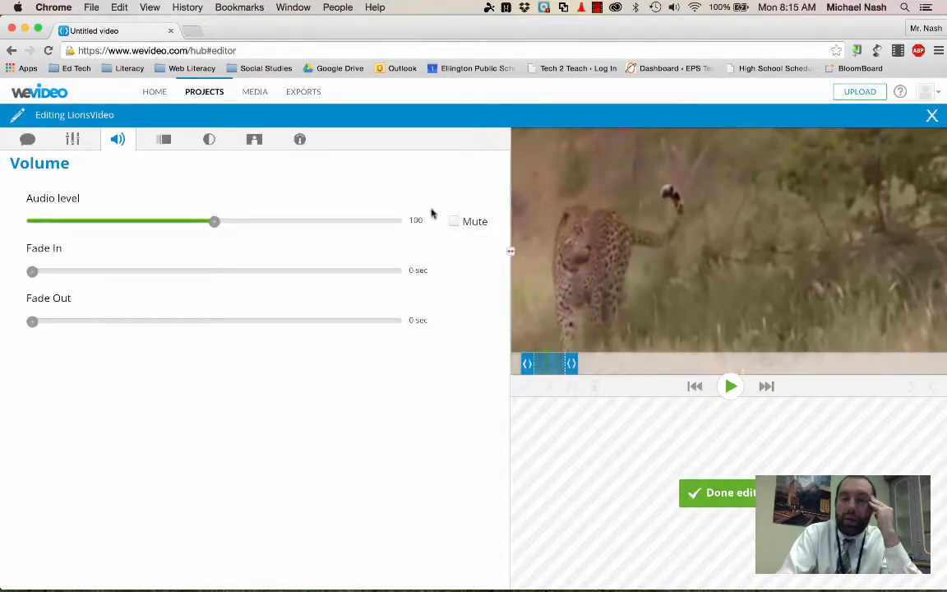
left_click(452, 221)
left_click(709, 494)
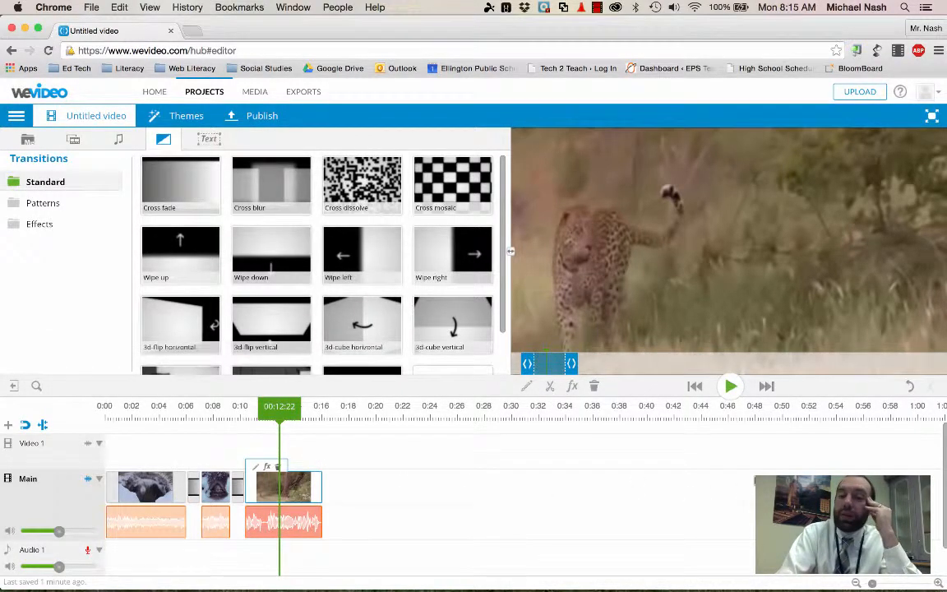
mouse_move(58, 531)
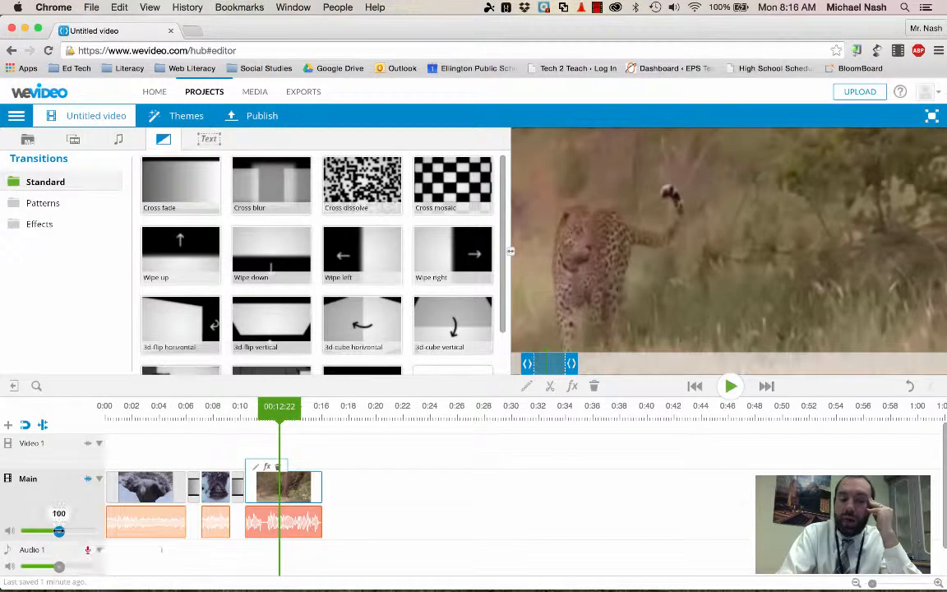
left_click_drag(58, 531, 4, 530)
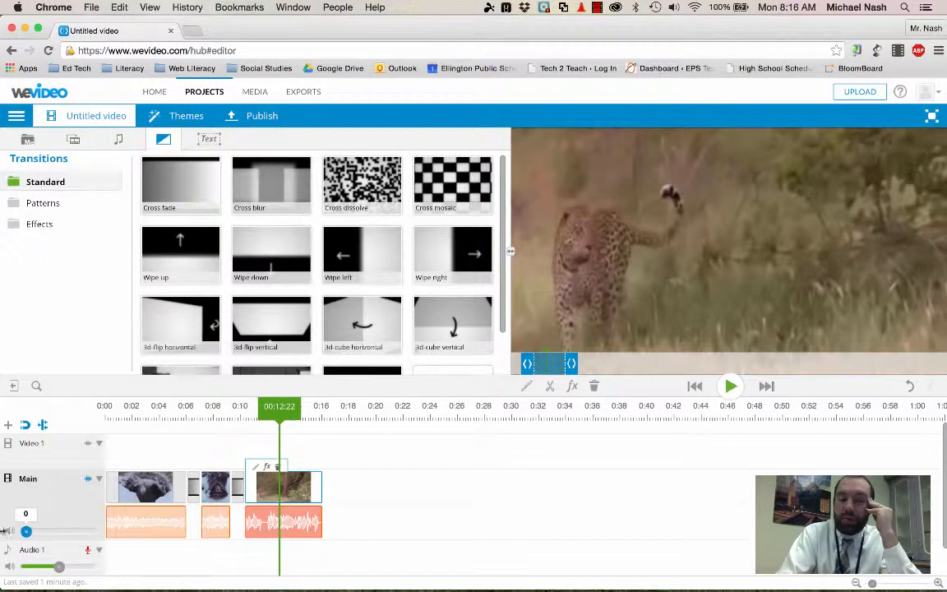
Step: Place the WhiskeyontheMississippi song at the start of the Audio 1 track and play the timeline to hear it
left_click(27, 141)
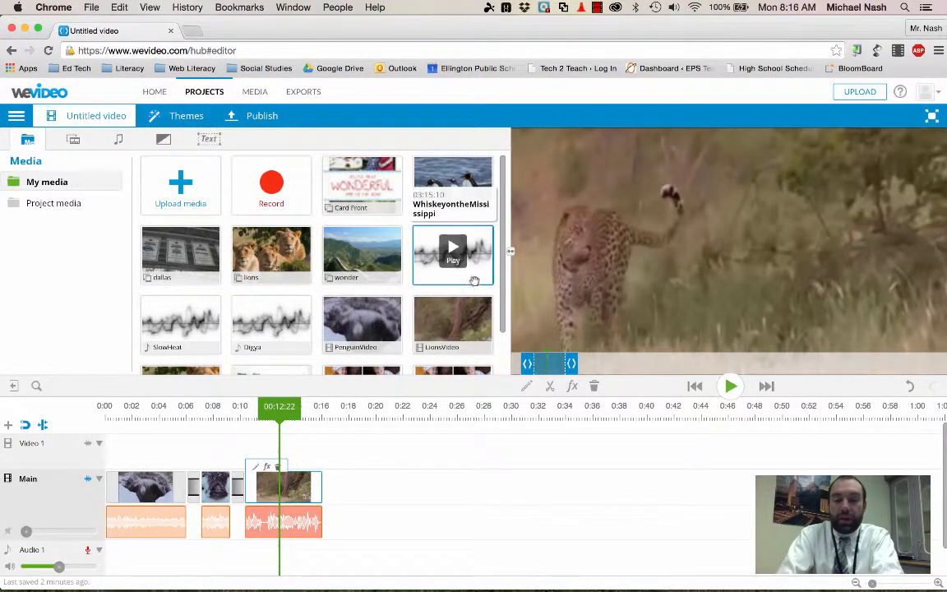
left_click_drag(475, 281, 129, 529)
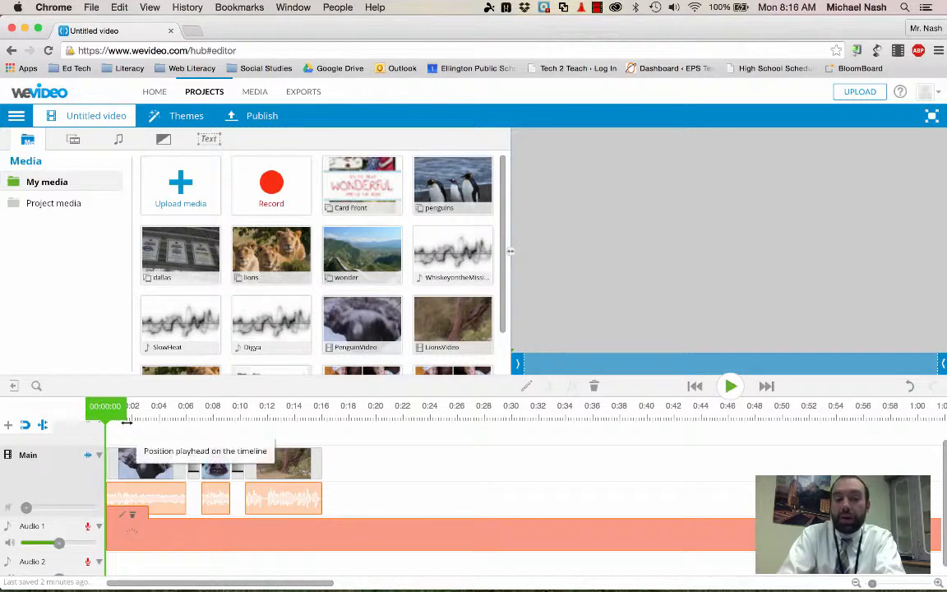
key("space")
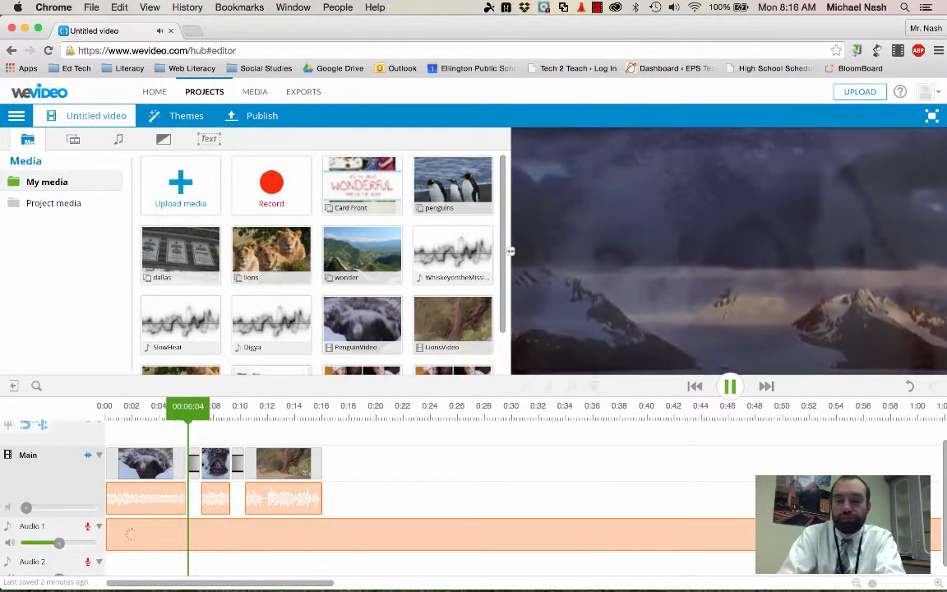
key("space")
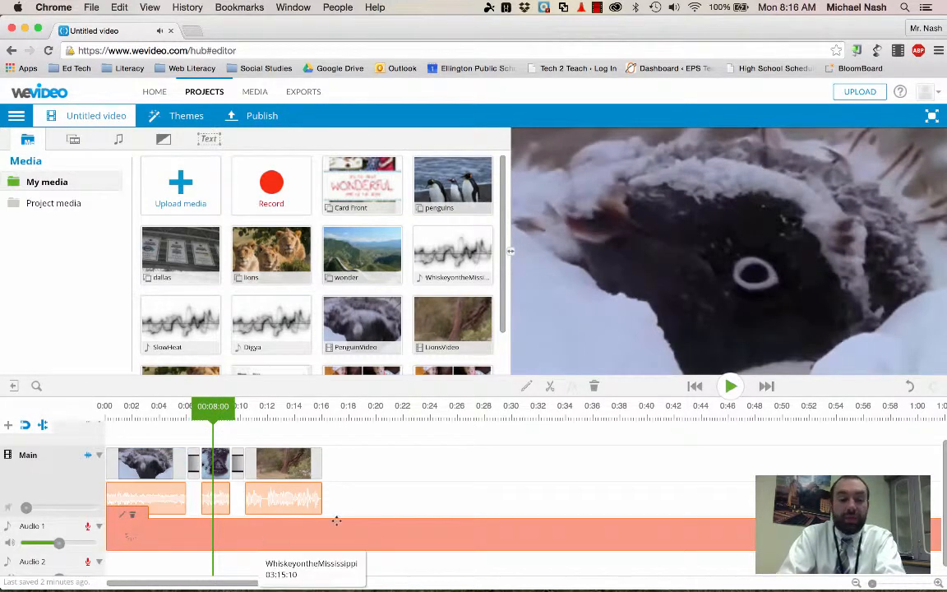
Step: Trim the end of the song on Audio 1 back to 00:16:02 so it matches the end of LionsVideo
scroll(335, 520, "right", 1)
left_click_drag(247, 584, 895, 574)
left_click_drag(904, 526, 134, 497)
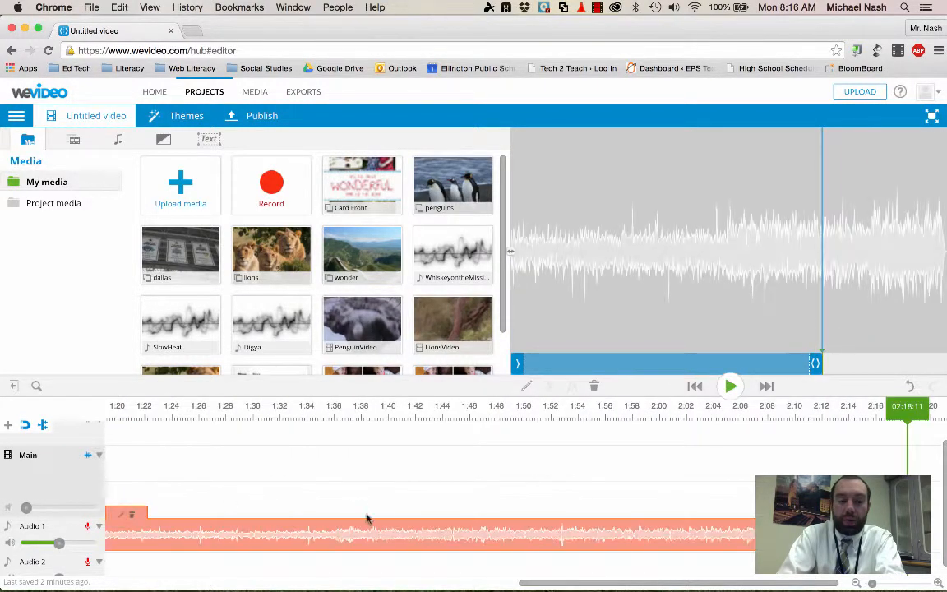
left_click_drag(908, 526, 191, 524)
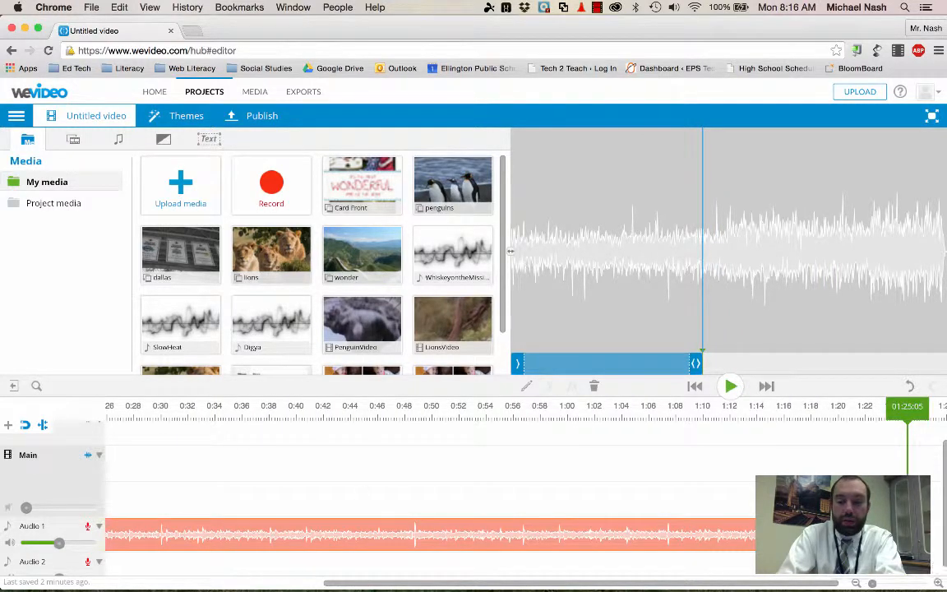
left_click_drag(907, 529, 212, 535)
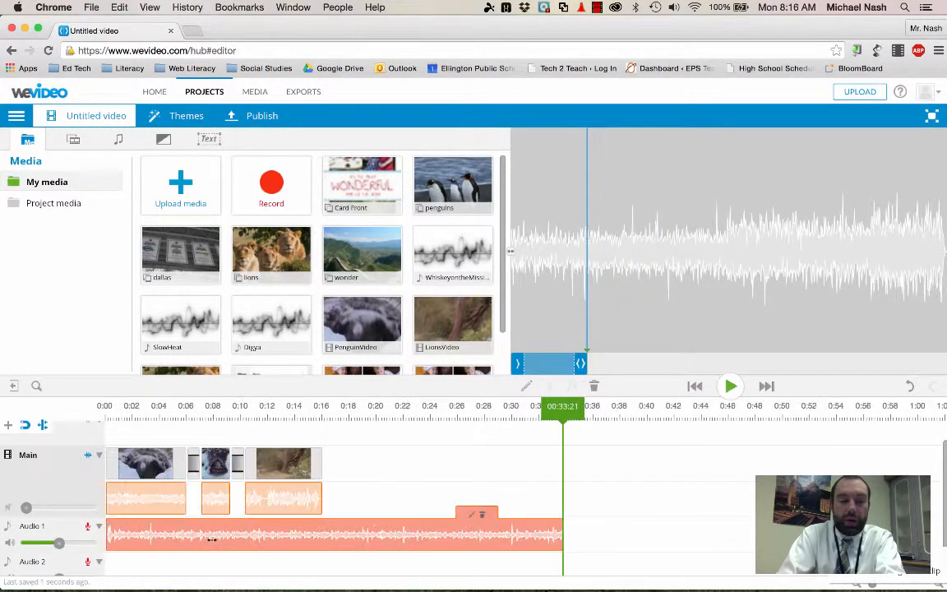
left_click_drag(562, 538, 321, 572)
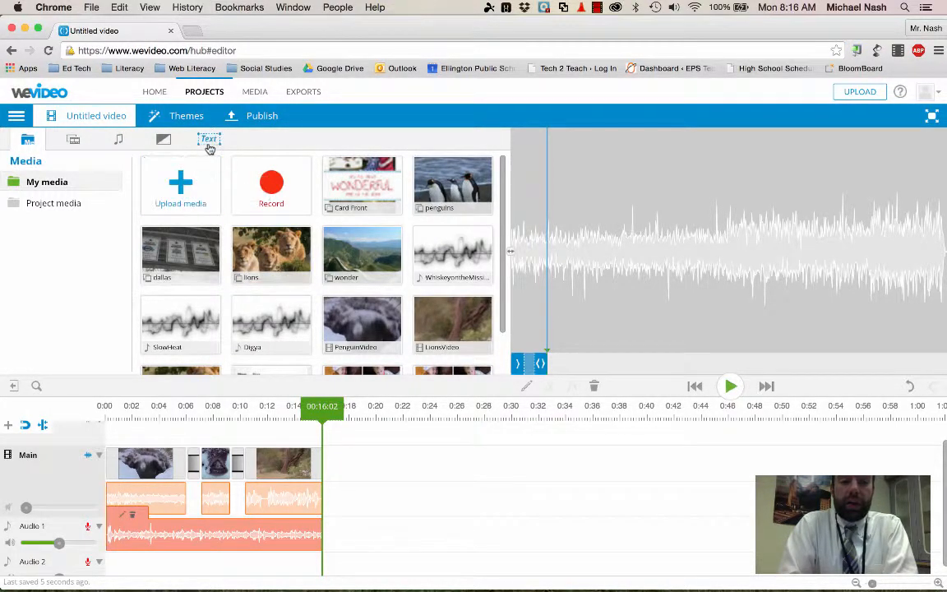
Step: Browse the Jingles category of the free music library
left_click(120, 141)
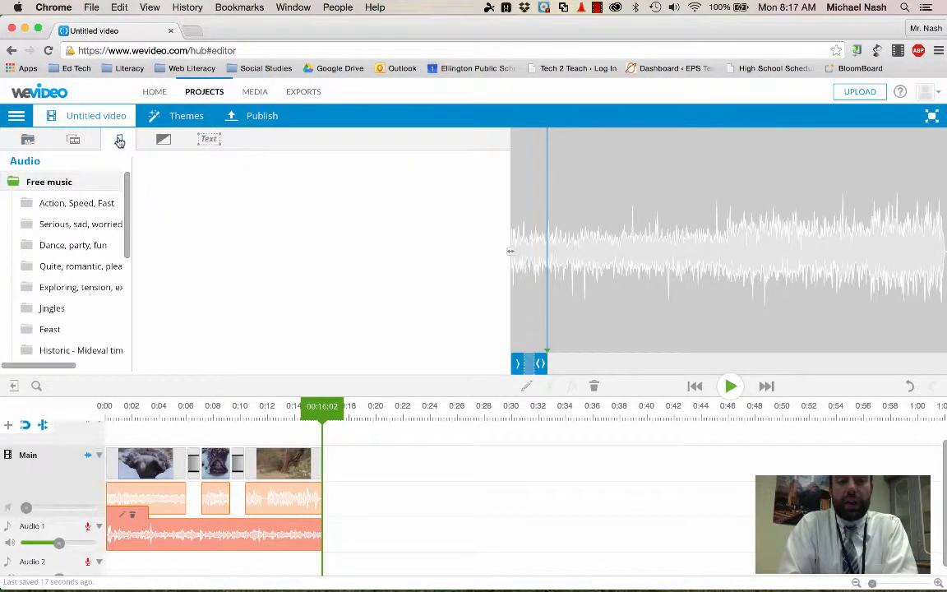
left_click(86, 308)
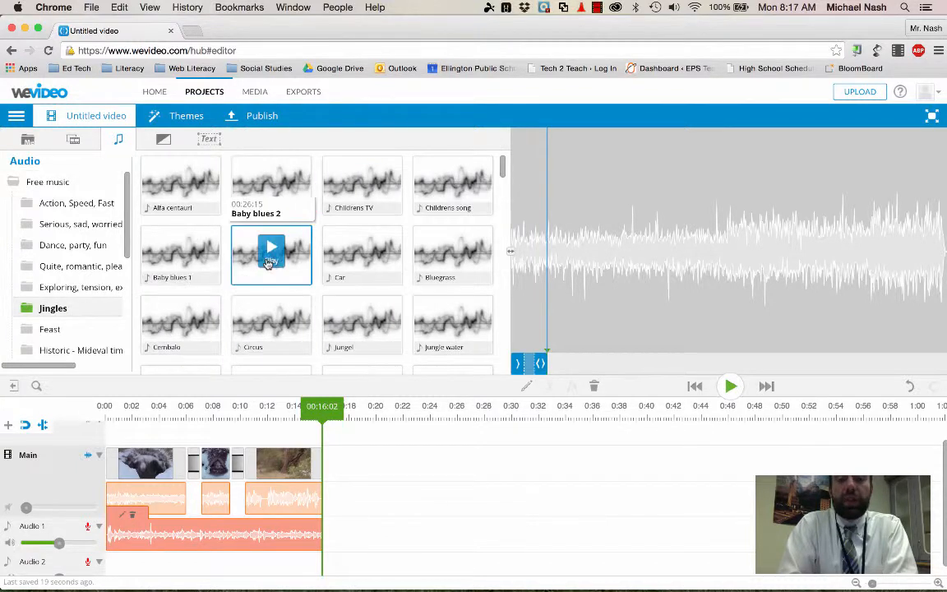
Step: Place a Subtitle 1 text at the start of the Video 1 track
left_click(210, 140)
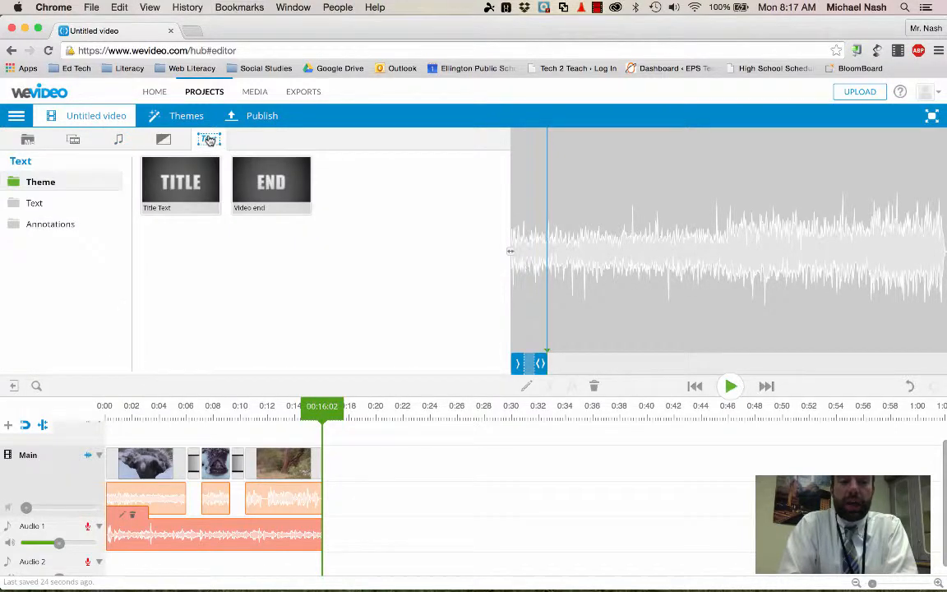
left_click(41, 203)
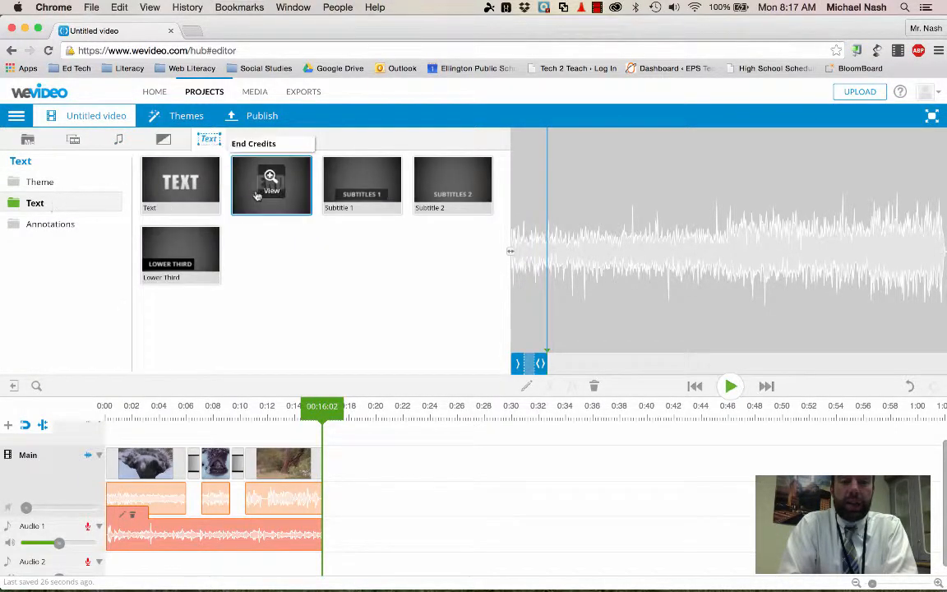
left_click_drag(390, 202, 141, 451)
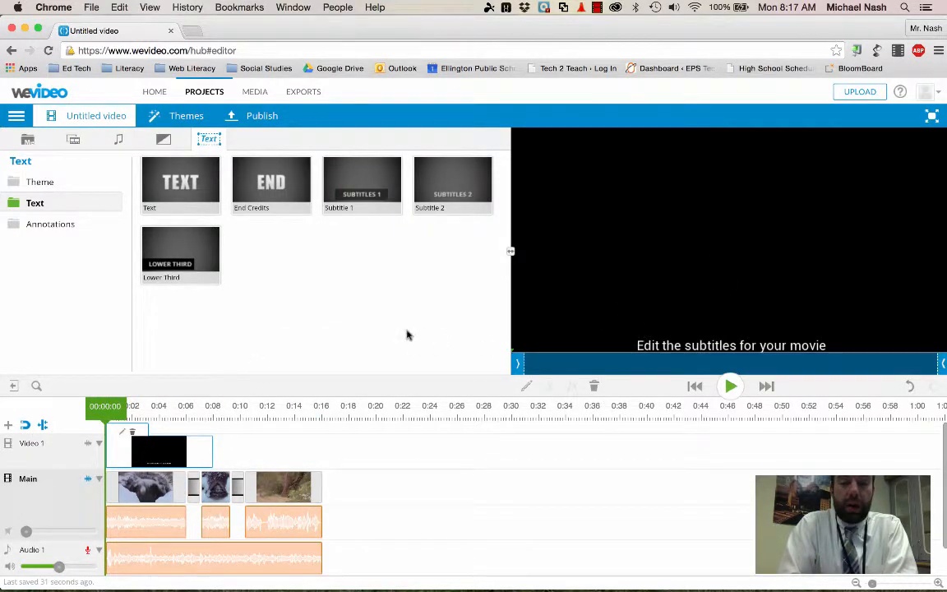
Step: Replace the subtitle's placeholder text with "Penguins"
double_click(167, 458)
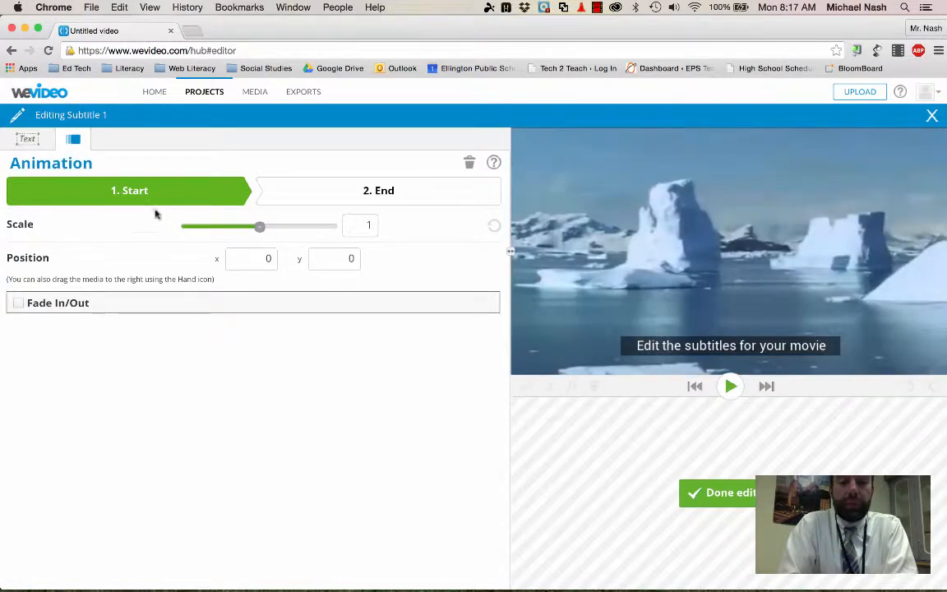
left_click(21, 142)
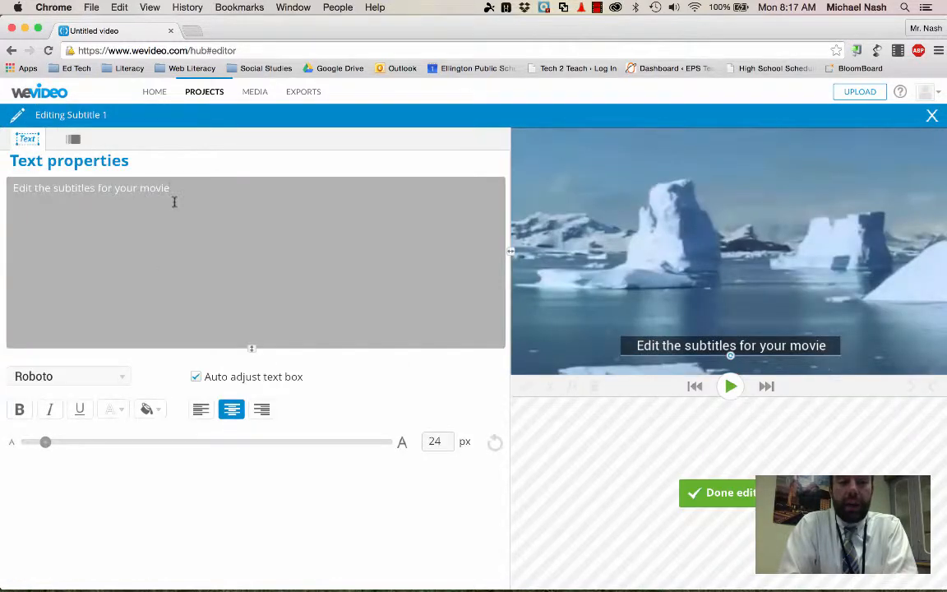
left_click_drag(173, 202, 16, 193)
type("Feng")
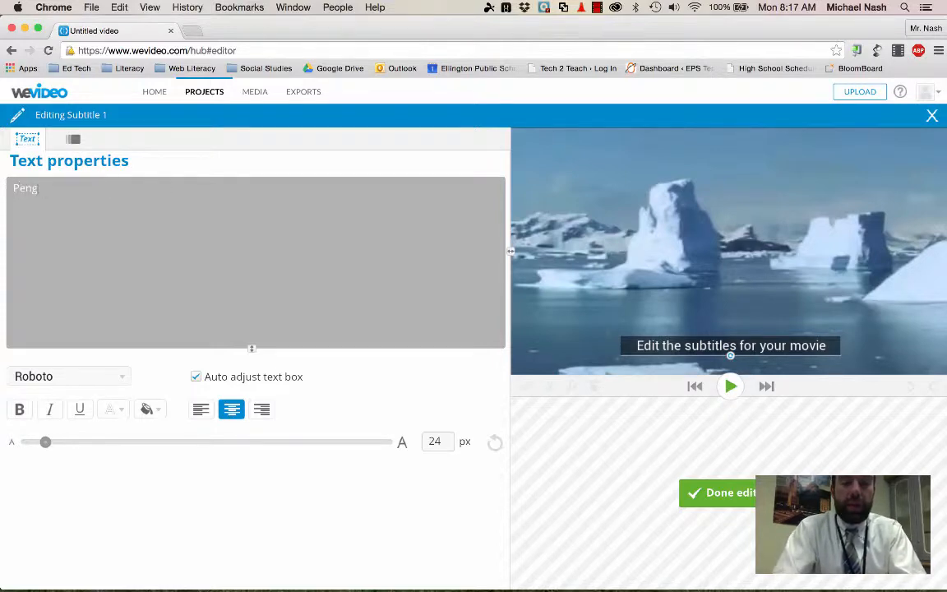
type("uins")
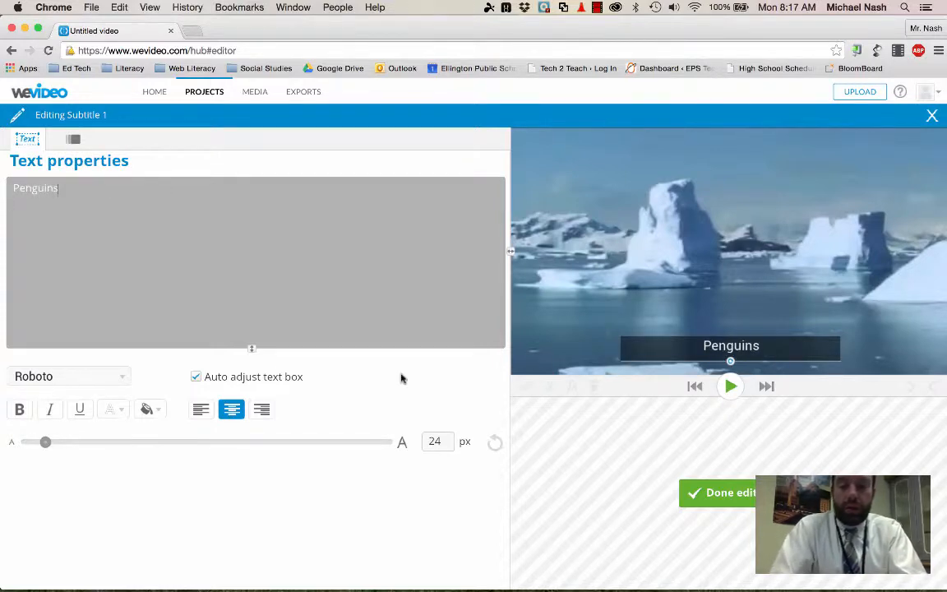
left_click(727, 493)
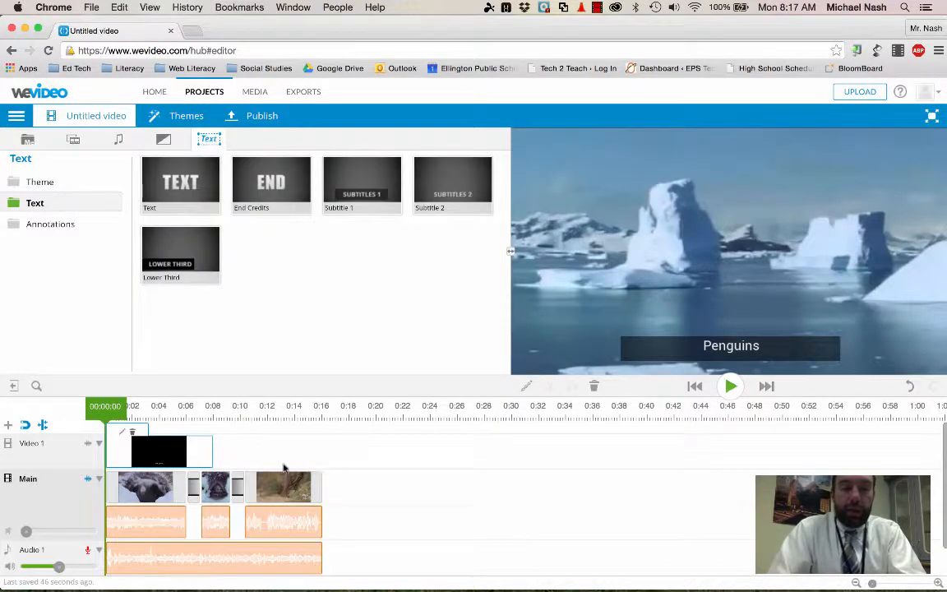
Step: Extend the Penguins subtitle's end to about 00:09:05 and play the timeline from the beginning to preview it
left_click_drag(211, 451, 230, 449)
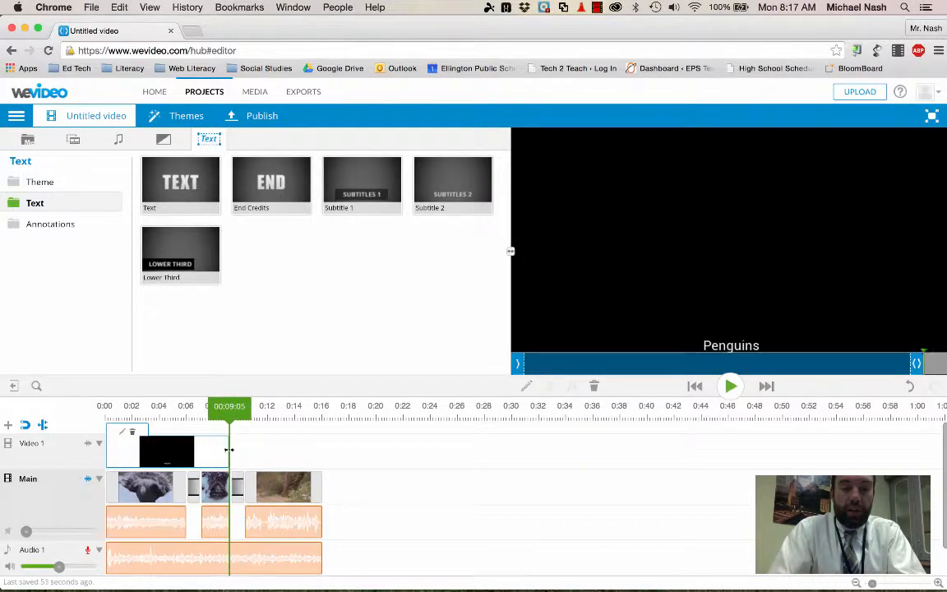
left_click(106, 417)
left_click(730, 385)
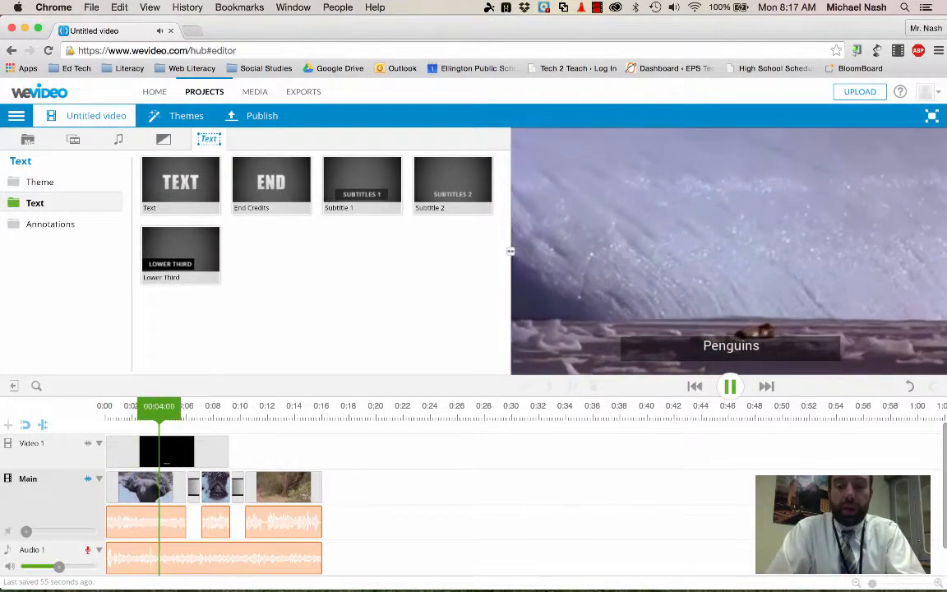
left_click(165, 451)
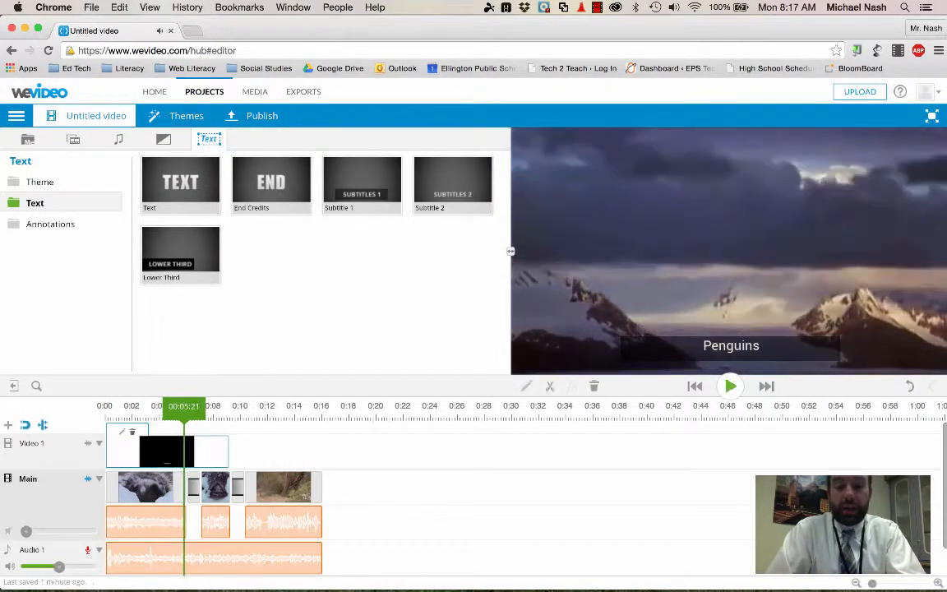
Step: Animate the Penguins subtitle from a start position of about x -608, y -5 to an end position beyond the frame's right edge
double_click(164, 451)
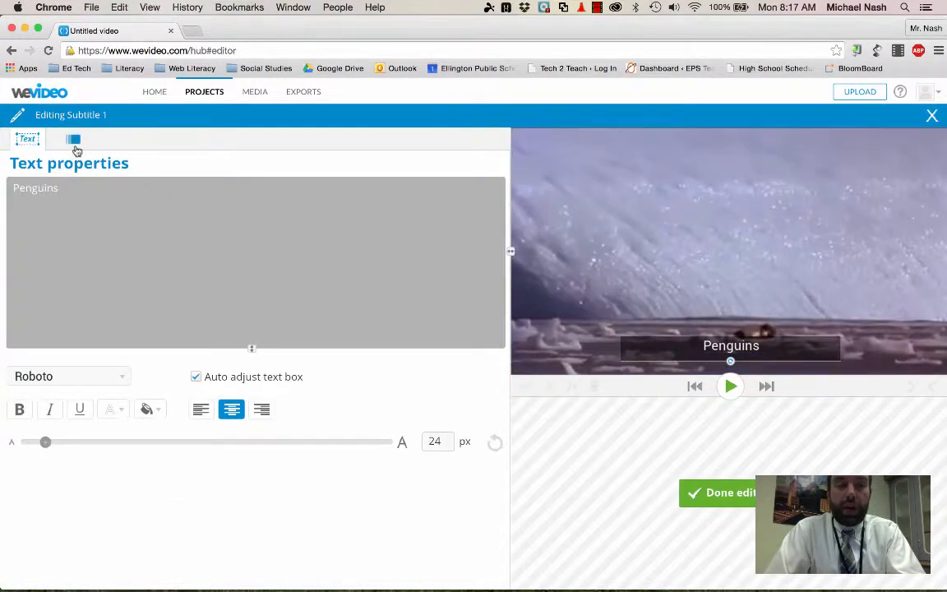
left_click(74, 144)
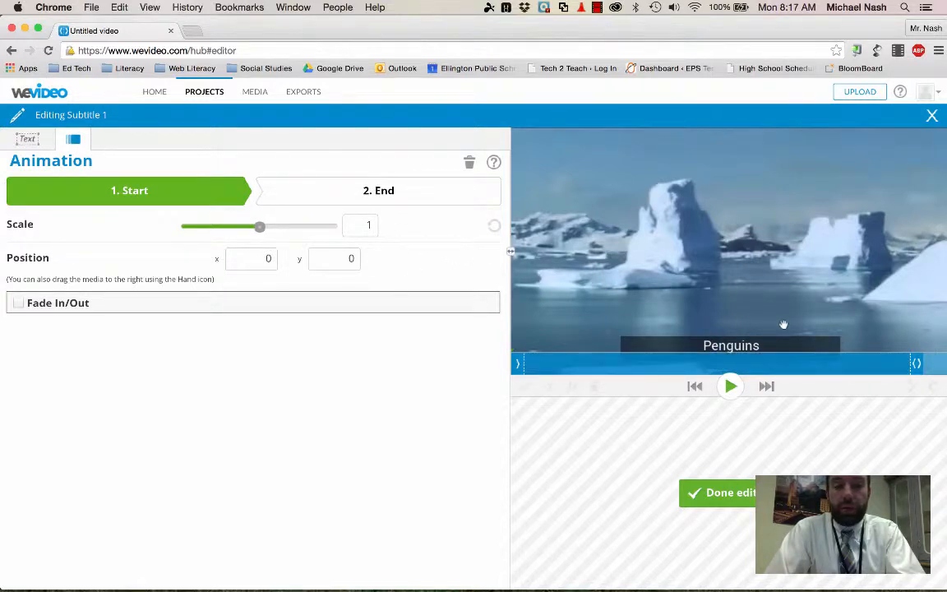
left_click_drag(757, 345, 425, 347)
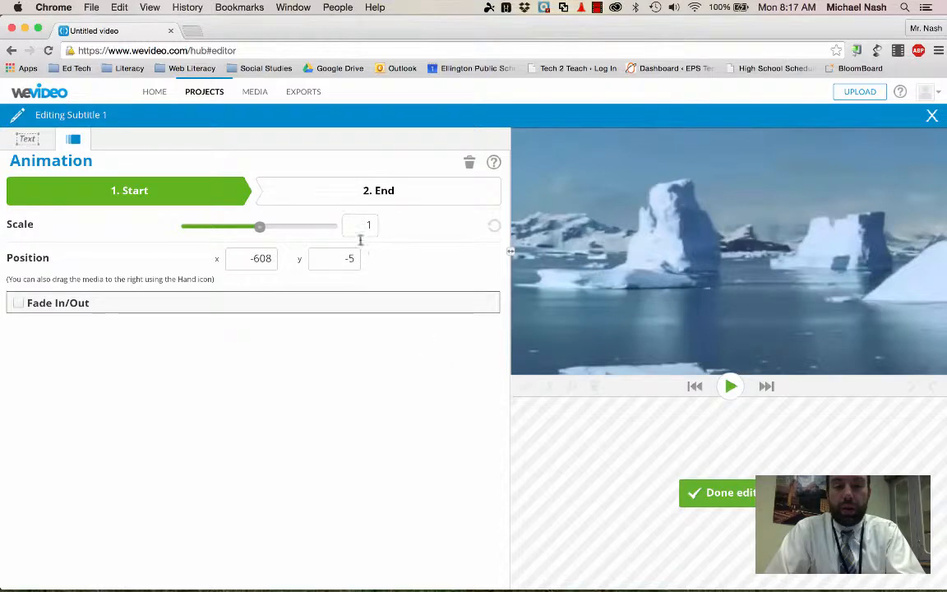
left_click(353, 199)
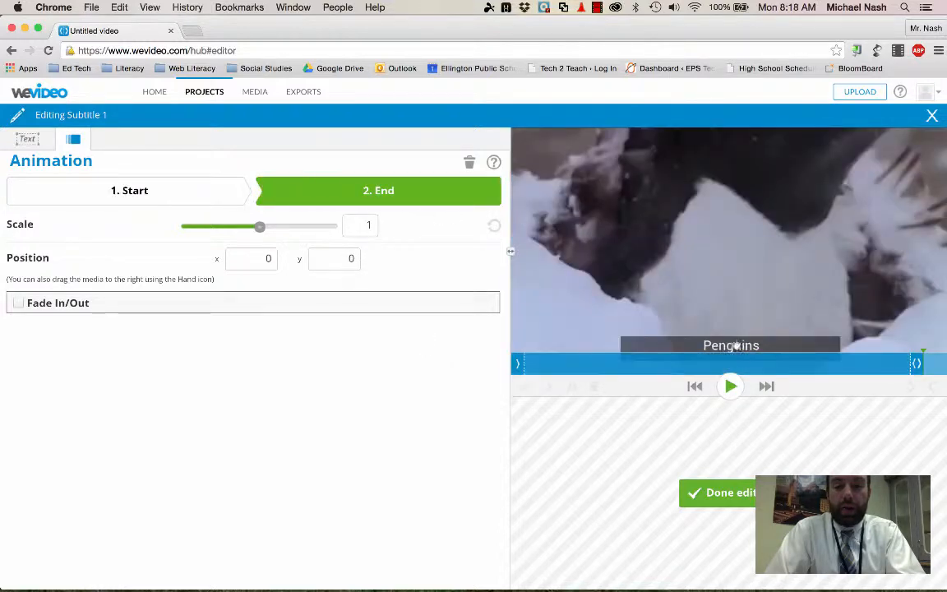
left_click_drag(731, 345, 943, 343)
left_click(717, 493)
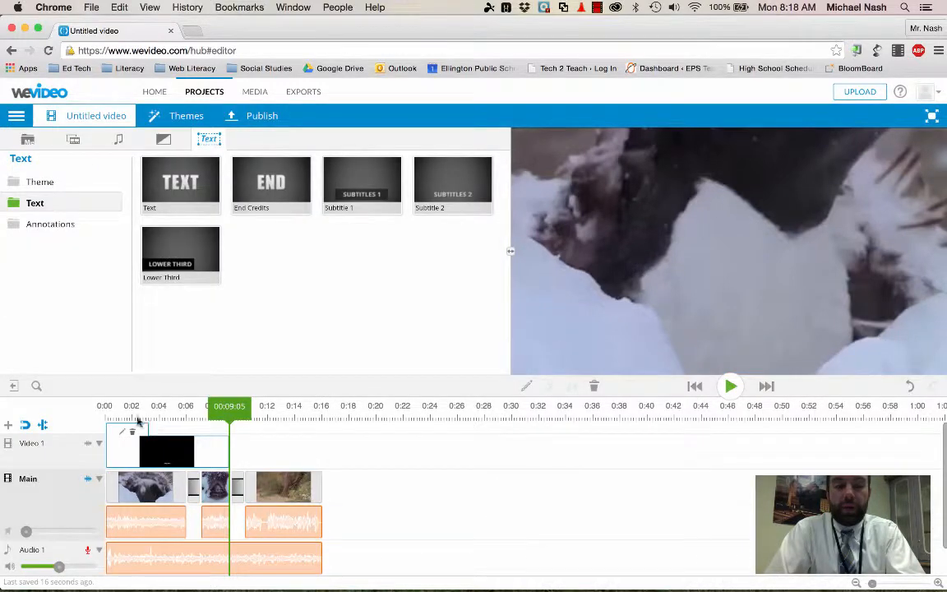
Step: Play the timeline from the beginning to preview the subtitle sliding across the penguin clips
left_click(104, 408)
key("space")
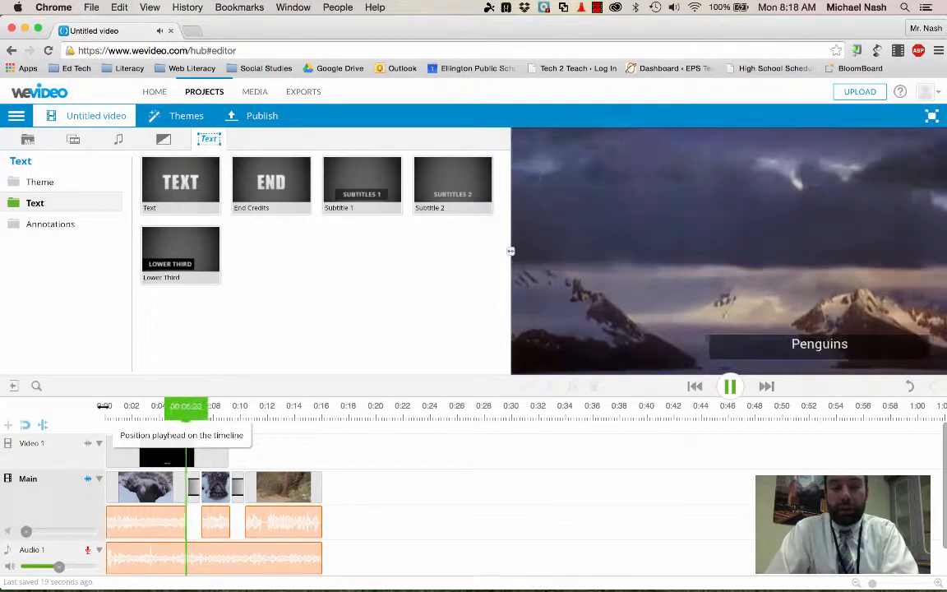
key("space")
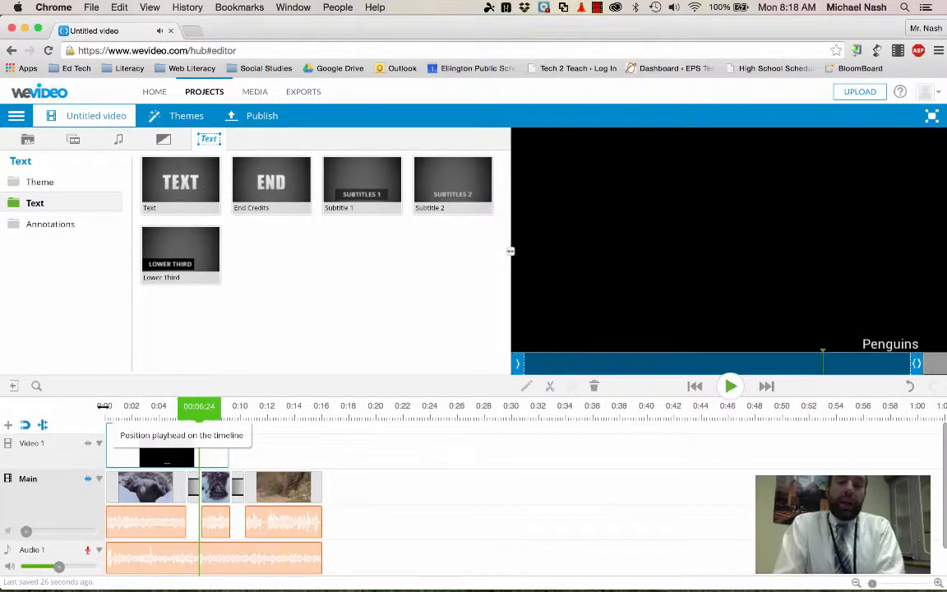